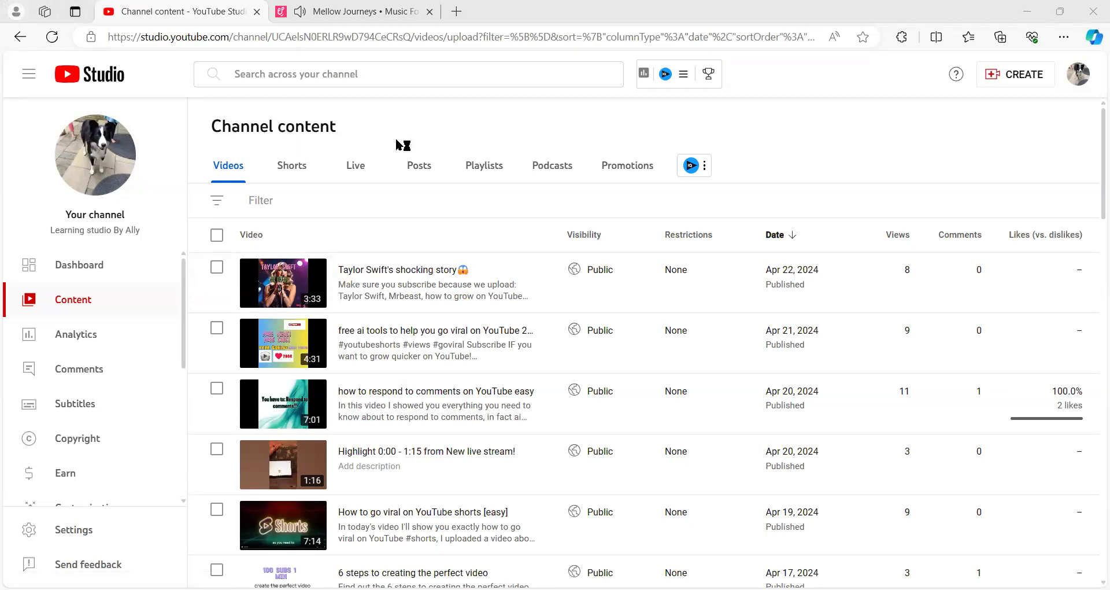
Lower the music volume on the Uppbeat Mellow Journeys page and return to YouTube Studio
{"action": "left_click", "coordinate": [389, 7]}
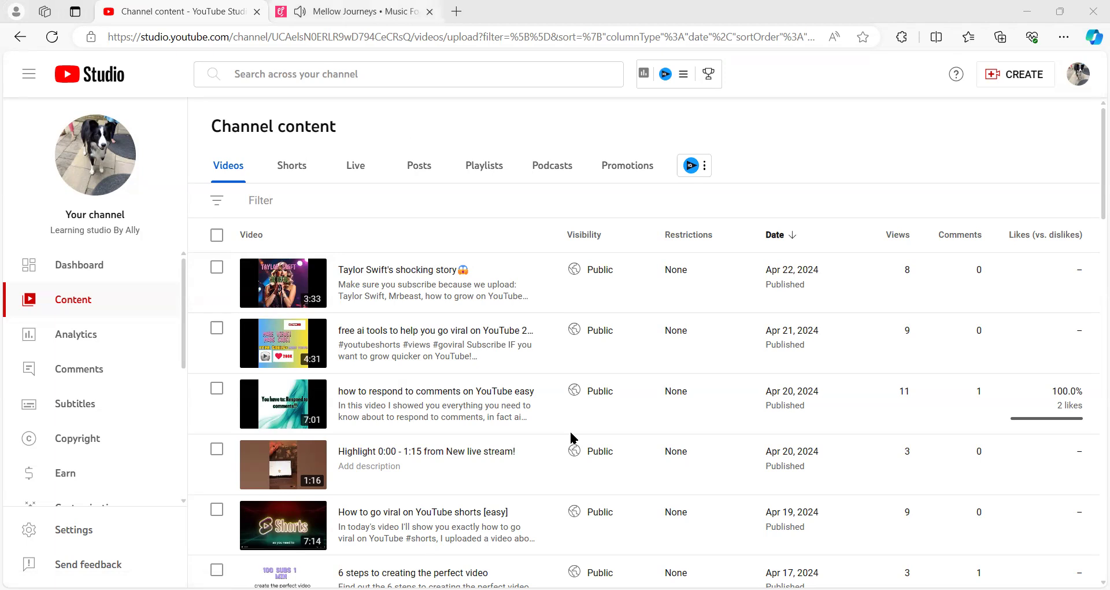
{"action": "mouse_move", "coordinate": [724, 564]}
{"action": "left_click_drag", "start_coordinate": [726, 488], "coordinate": [727, 514]}
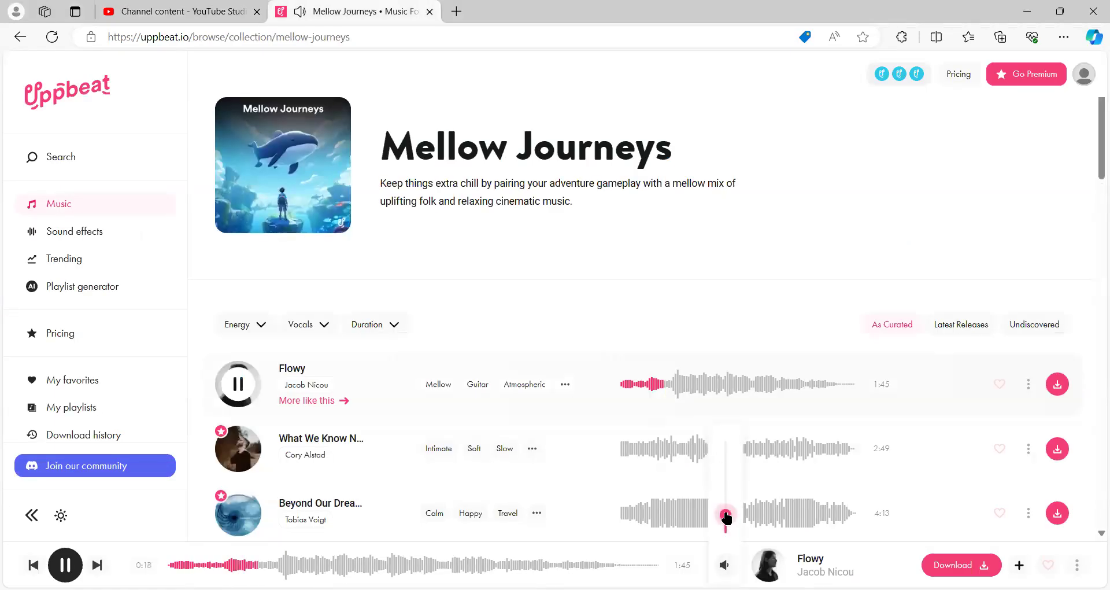
{"action": "left_click", "coordinate": [214, 7]}
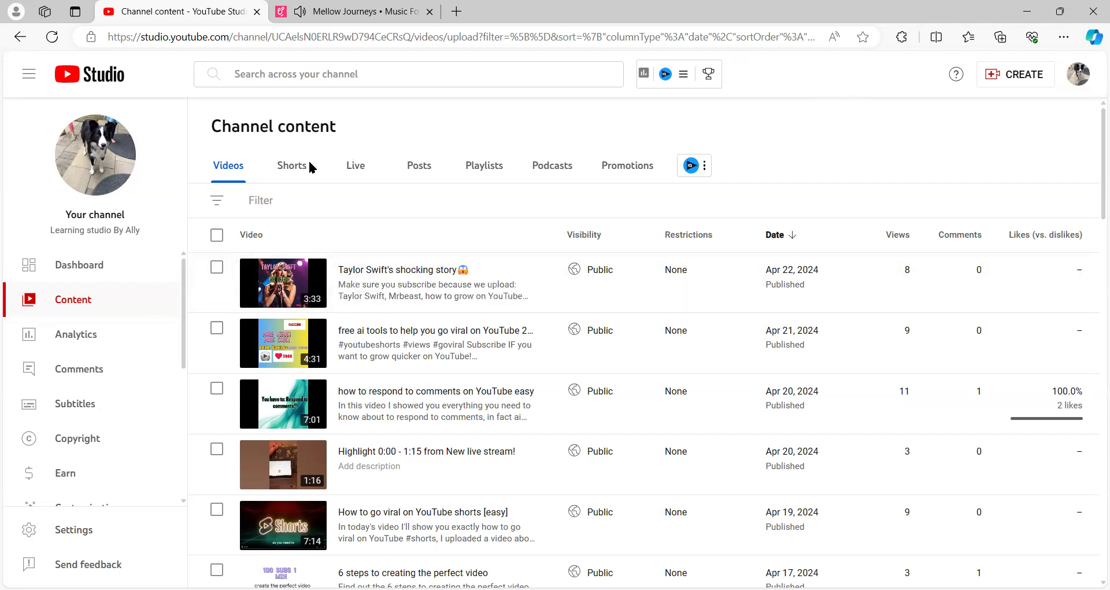
From the channel dashboard, go to channel analytics and view the live subscriber count
{"action": "left_click", "coordinate": [84, 271]}
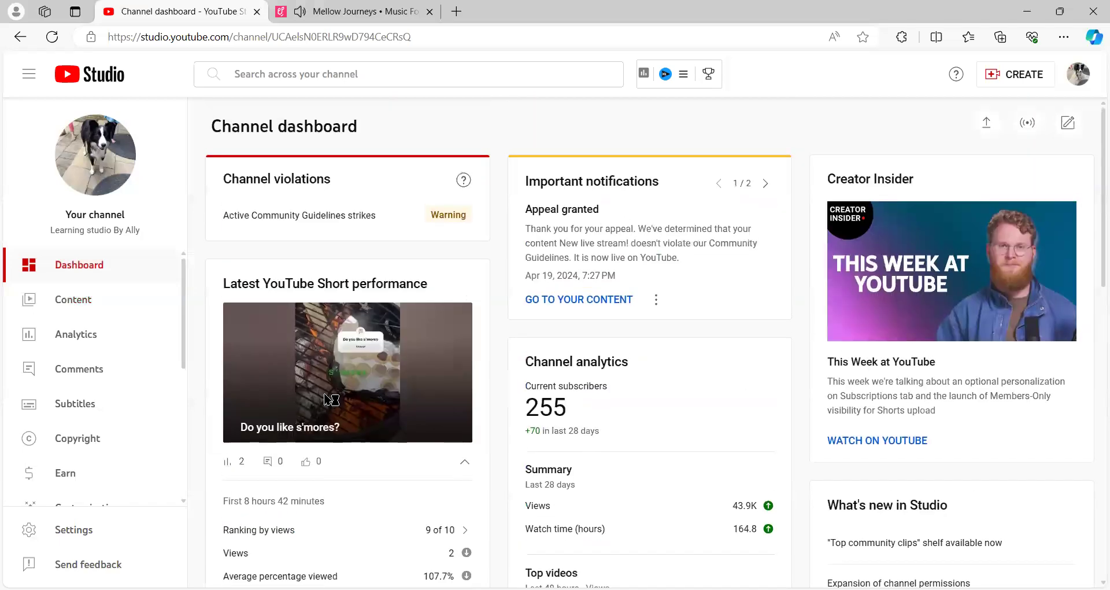
{"action": "scroll", "coordinate": [532, 328], "scroll_direction": "down", "scroll_amount": 2}
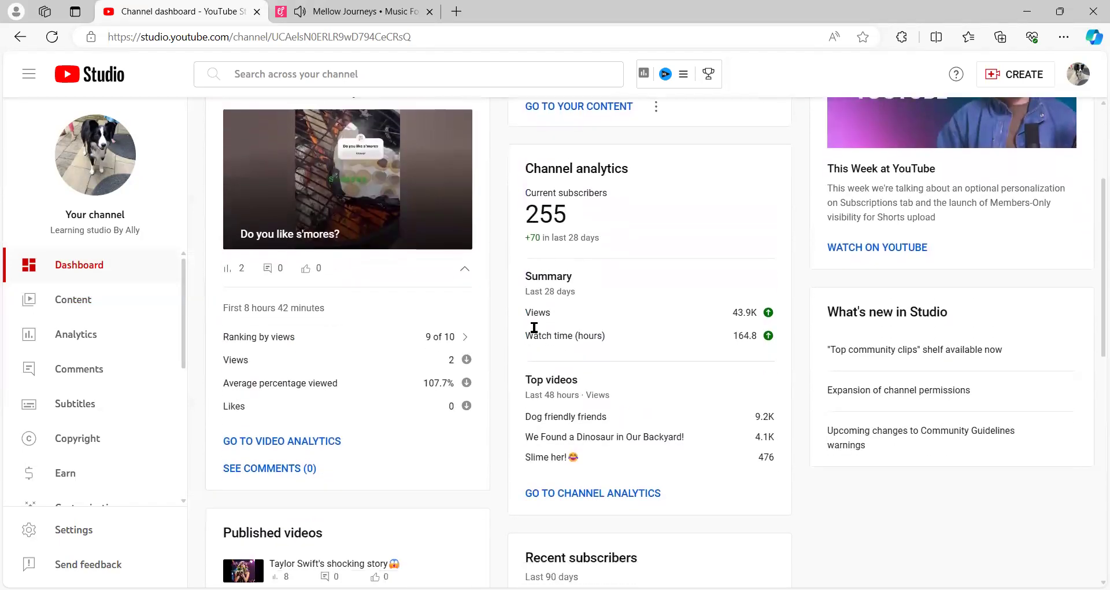
{"action": "left_click", "coordinate": [599, 492]}
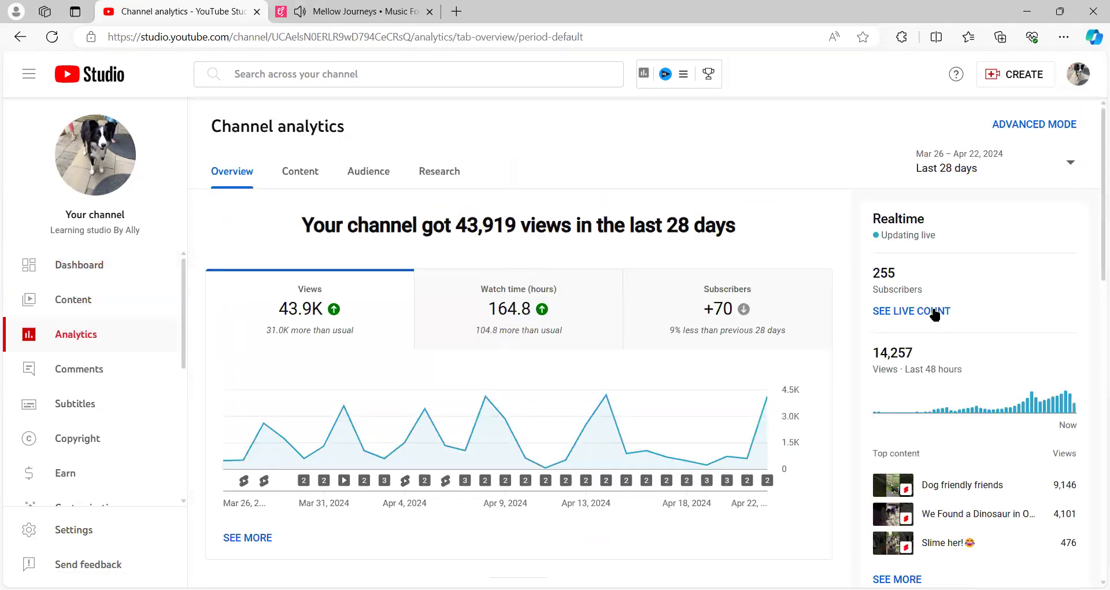
{"action": "left_click", "coordinate": [933, 313]}
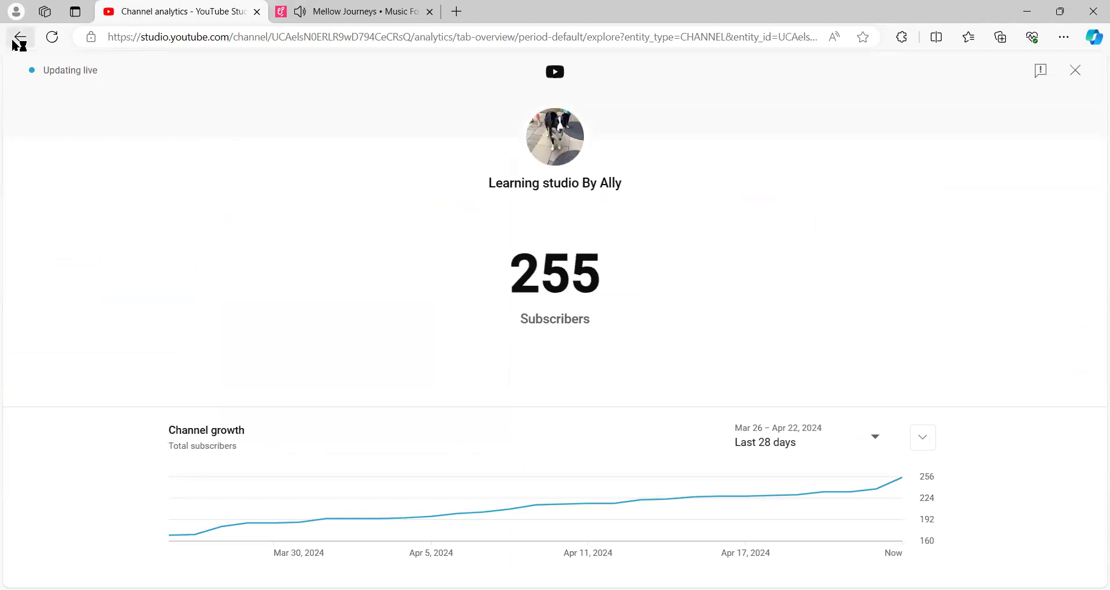
{"action": "left_click", "coordinate": [1075, 70]}
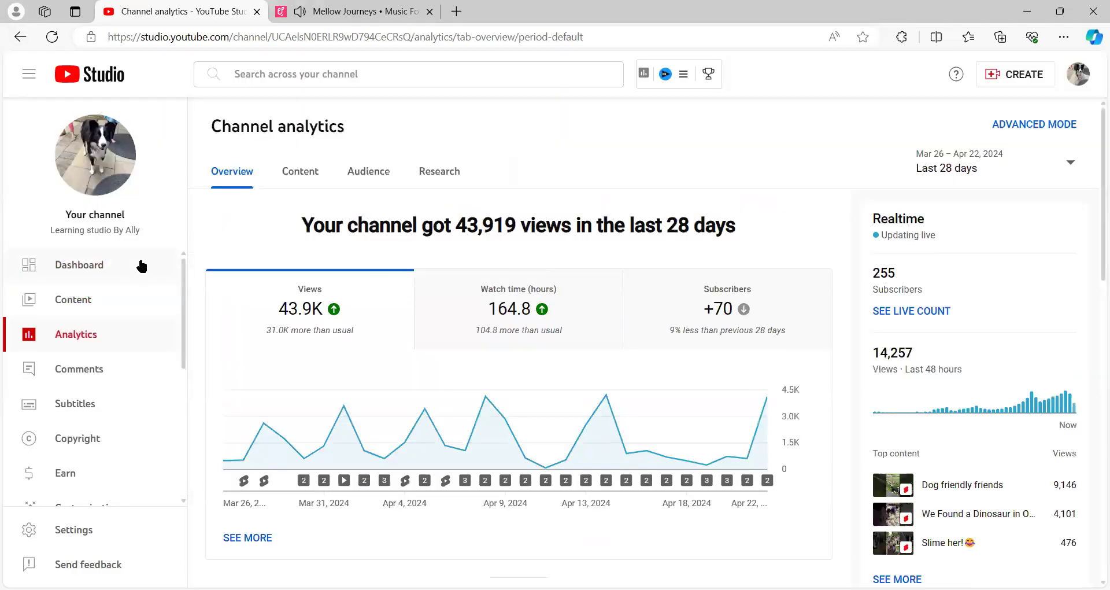
{"action": "left_click", "coordinate": [141, 264]}
{"action": "scroll", "coordinate": [606, 518], "scroll_direction": "down", "scroll_amount": 3}
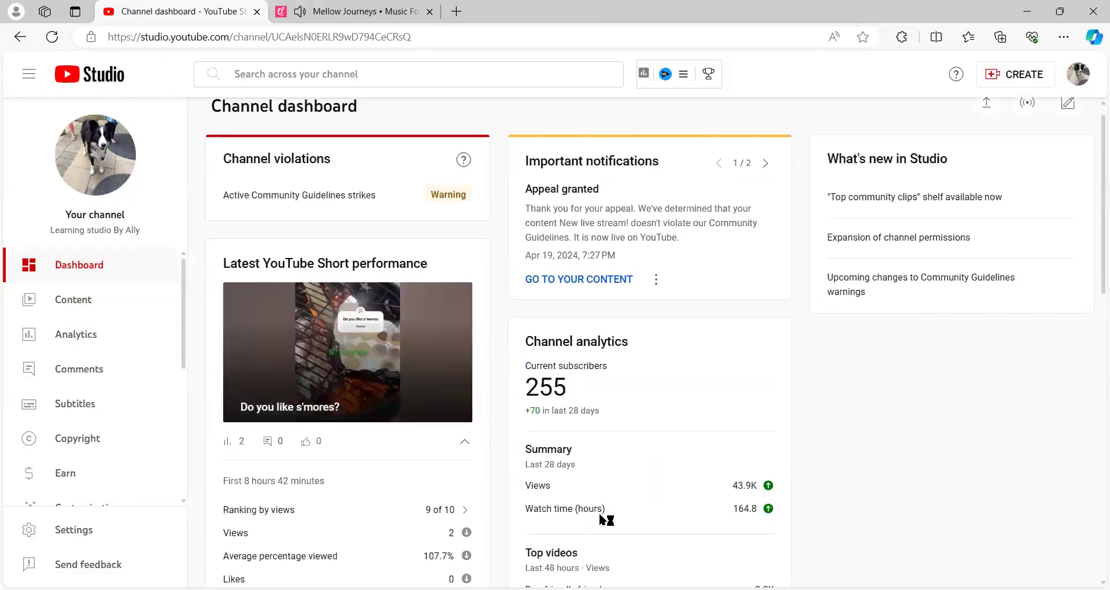
{"action": "left_click", "coordinate": [611, 525]}
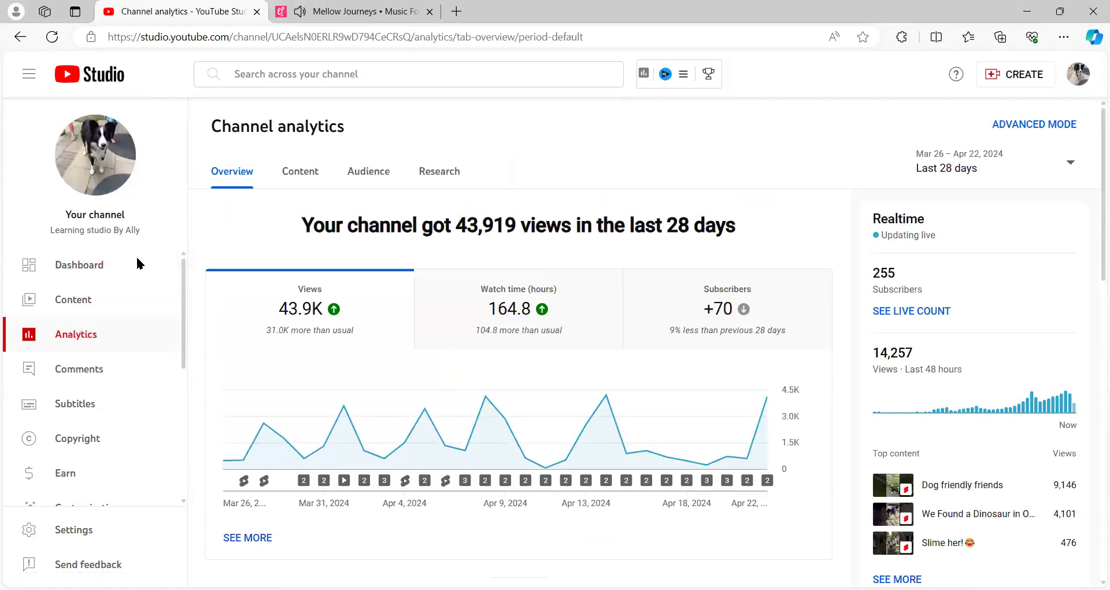
{"action": "left_click", "coordinate": [95, 289]}
Show all recent subscribers from the channel dashboard and limit the list to the last 7 days
{"action": "left_click", "coordinate": [106, 265]}
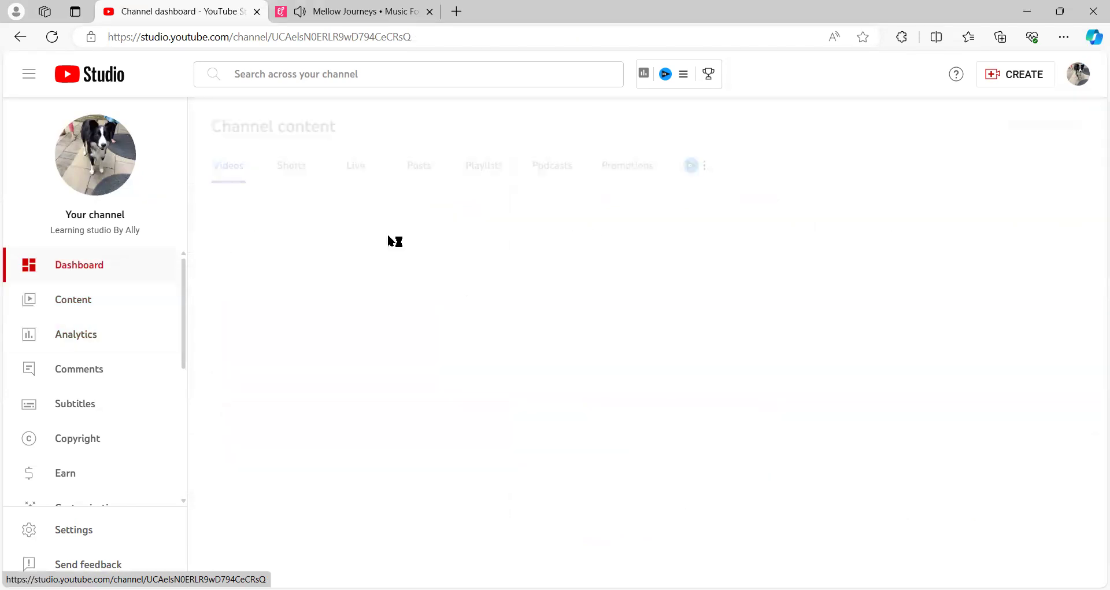
{"action": "scroll", "coordinate": [711, 441], "scroll_direction": "down", "scroll_amount": 10}
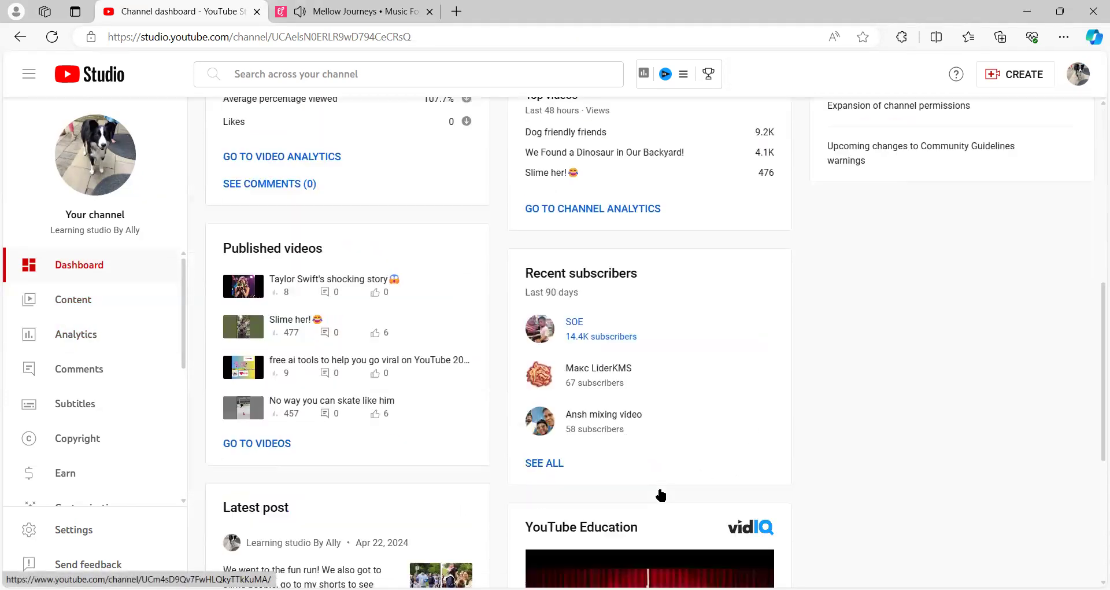
{"action": "left_click", "coordinate": [546, 435]}
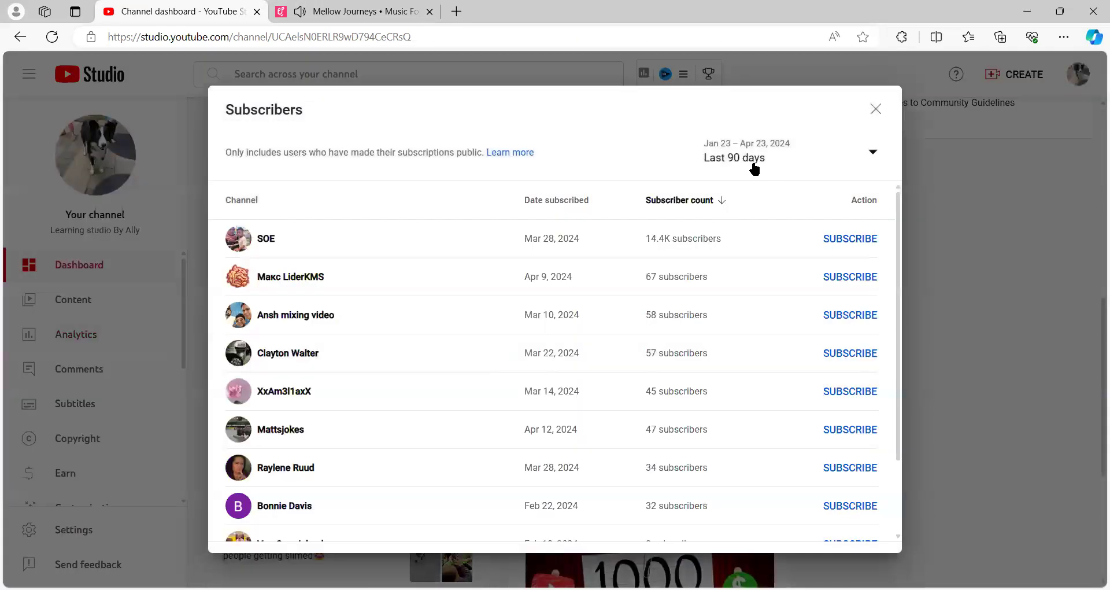
{"action": "left_click", "coordinate": [754, 164]}
{"action": "left_click", "coordinate": [748, 148]}
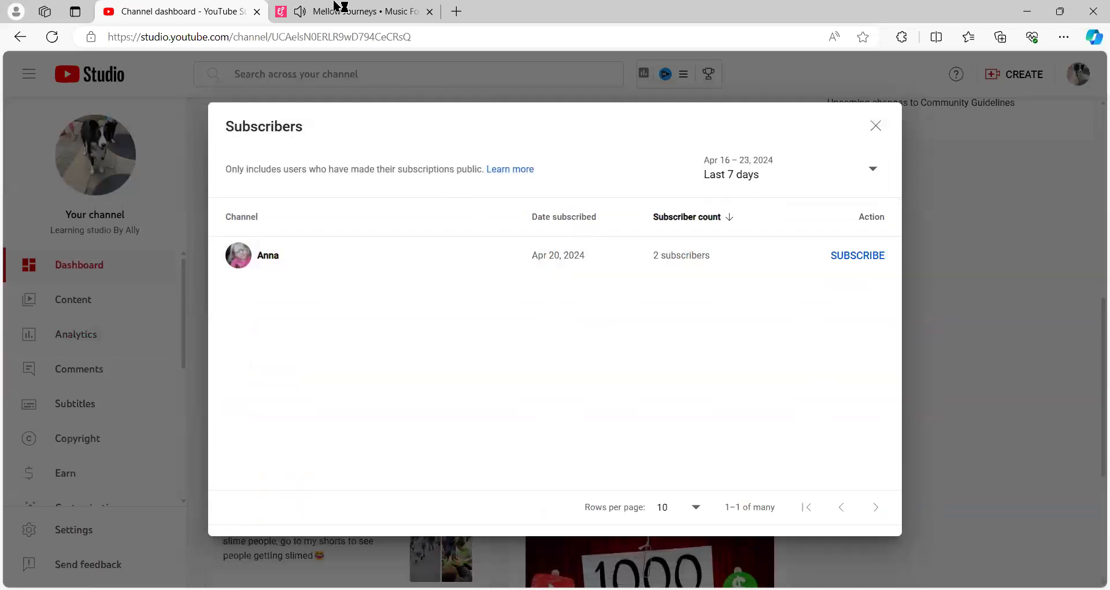
Open Gmail in a new tab and show the Social category of the inbox
{"action": "left_click", "coordinate": [456, 9]}
{"action": "type", "text": "m"}
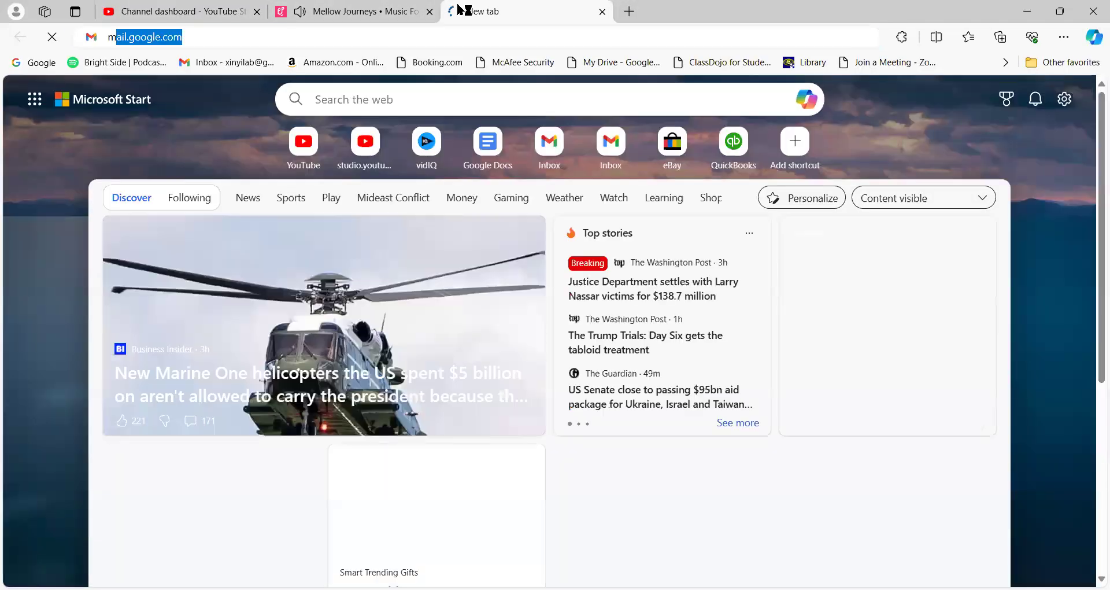
{"action": "key", "text": "Return"}
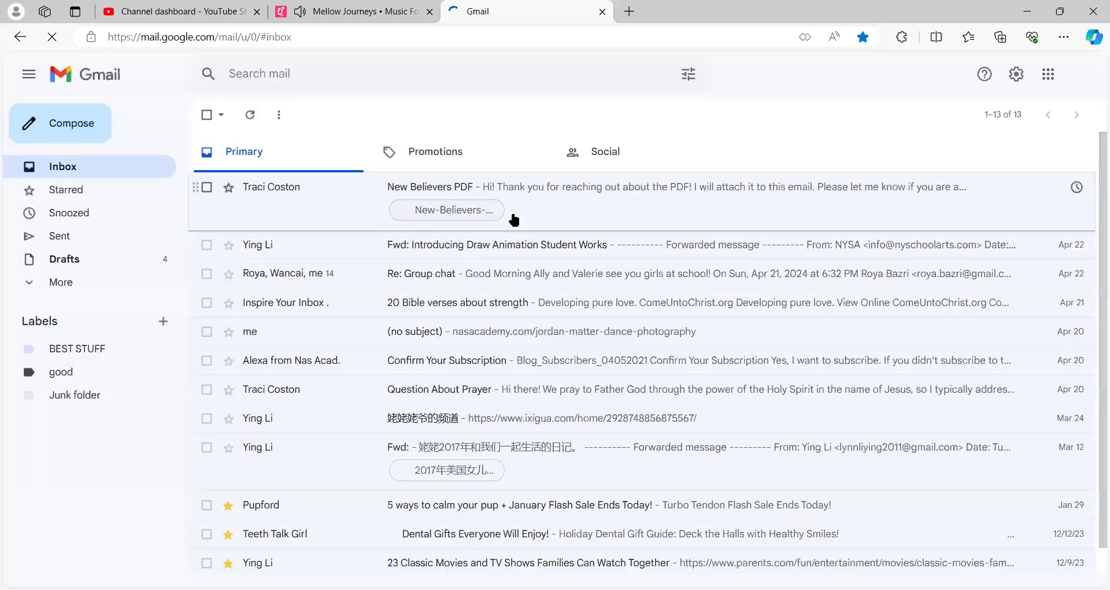
{"action": "left_click", "coordinate": [581, 165]}
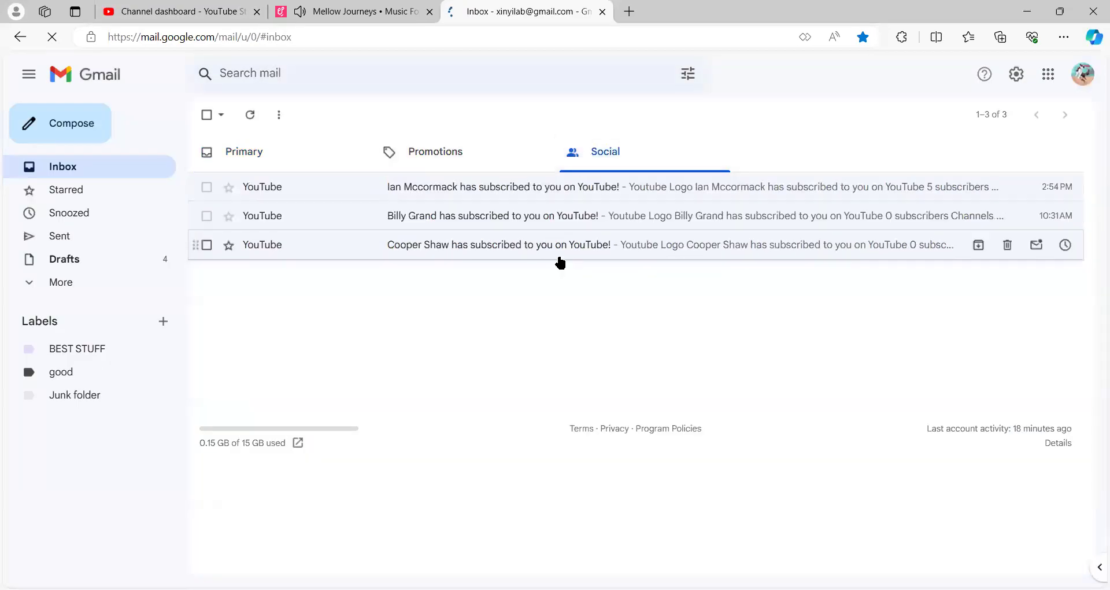
Delete the three YouTube new-subscriber notification emails and the two ads from the Social category
{"action": "left_click", "coordinate": [558, 226]}
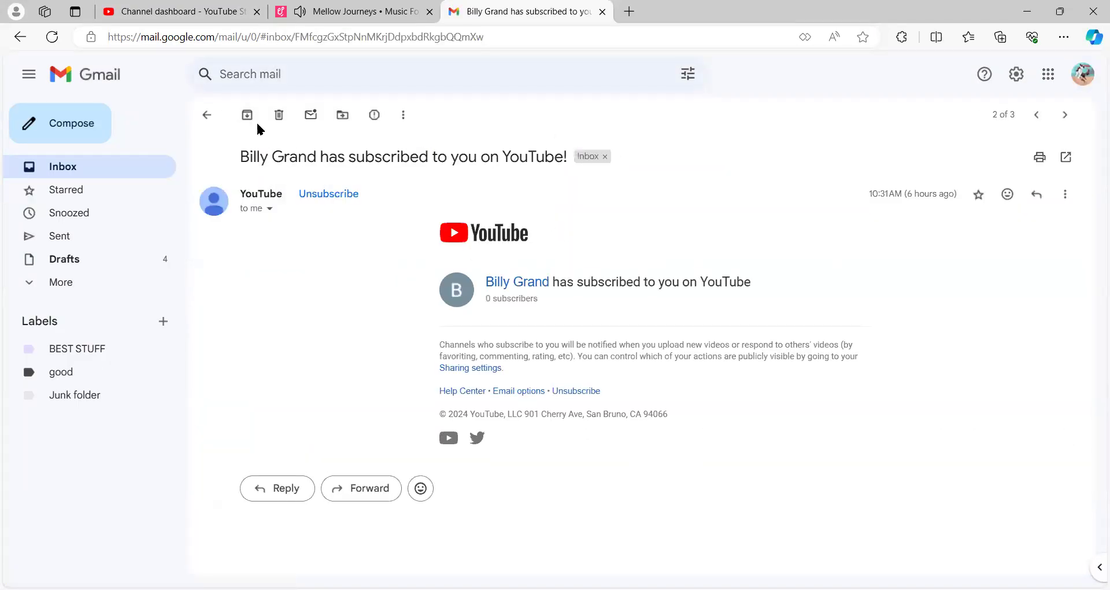
{"action": "left_click", "coordinate": [279, 115]}
{"action": "left_click", "coordinate": [303, 249]}
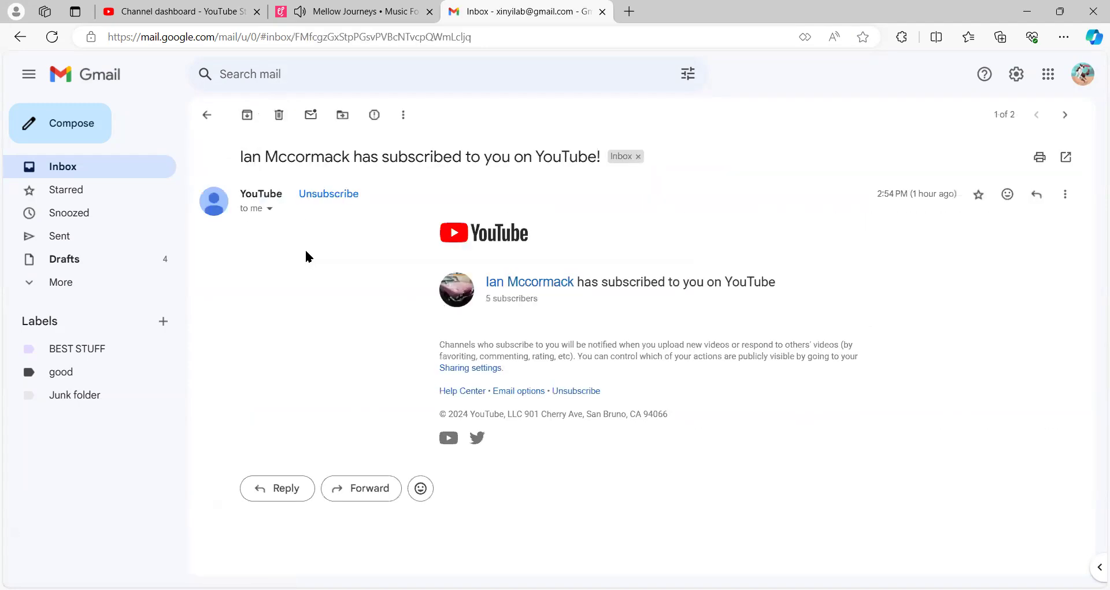
{"action": "left_click", "coordinate": [280, 115]}
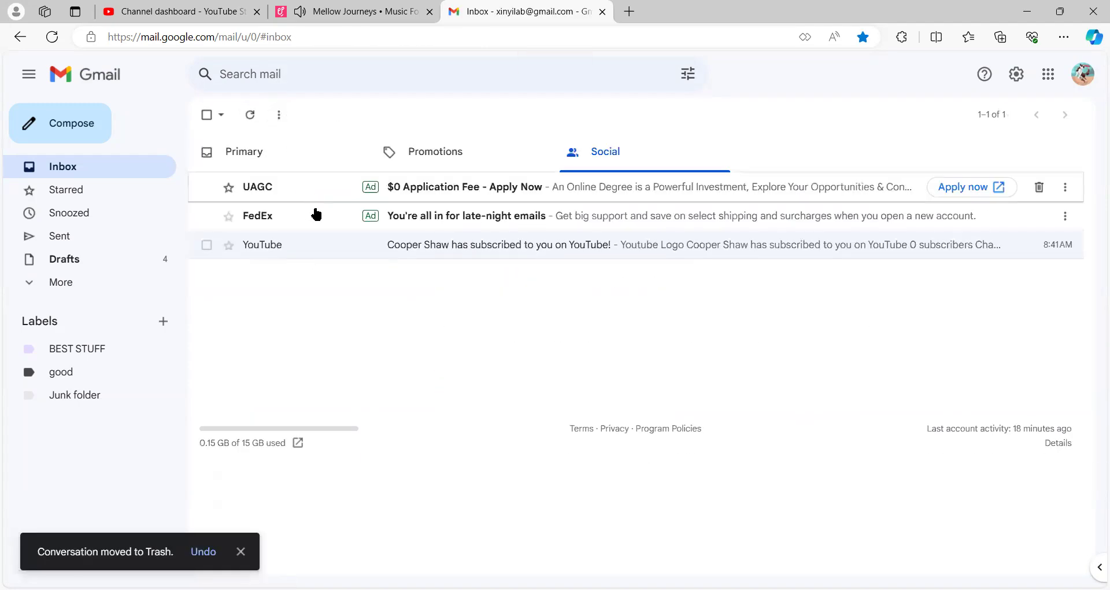
{"action": "left_click", "coordinate": [322, 248]}
{"action": "left_click", "coordinate": [280, 115]}
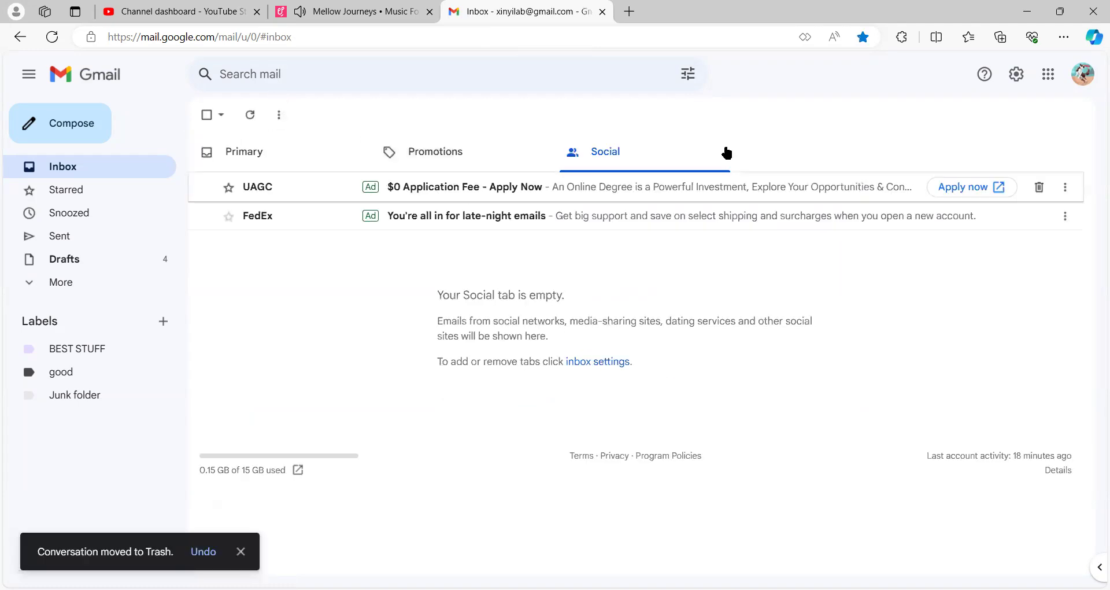
{"action": "left_click", "coordinate": [1040, 187]}
{"action": "left_click", "coordinate": [1040, 187]}
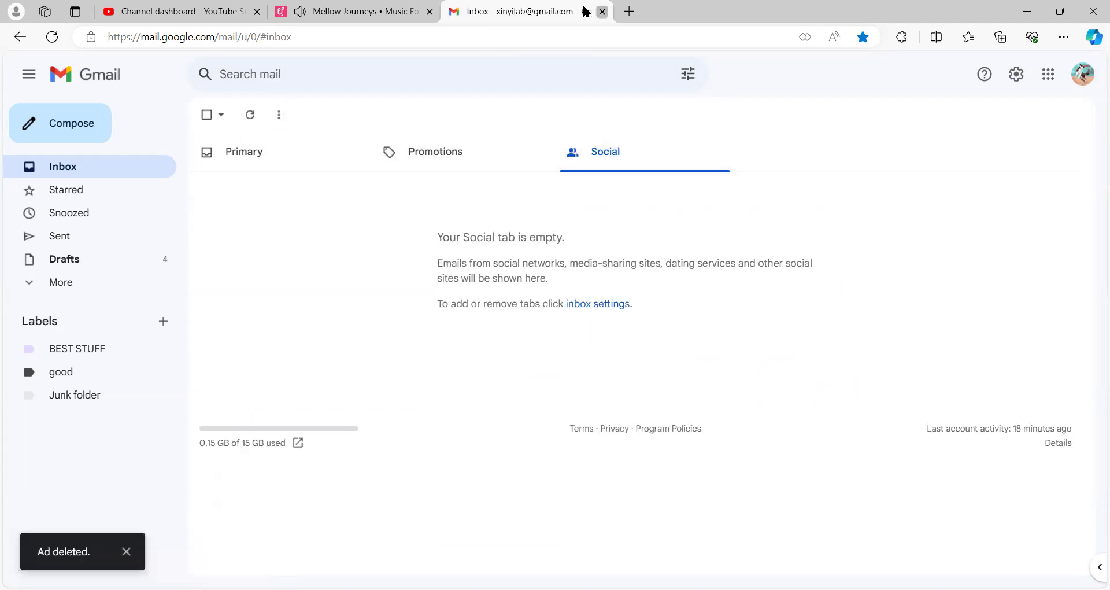
Close the Gmail tab and dismiss the Subscribers list in YouTube Studio
{"action": "key", "text": "F5"}
{"action": "key", "text": "ctrl+w"}
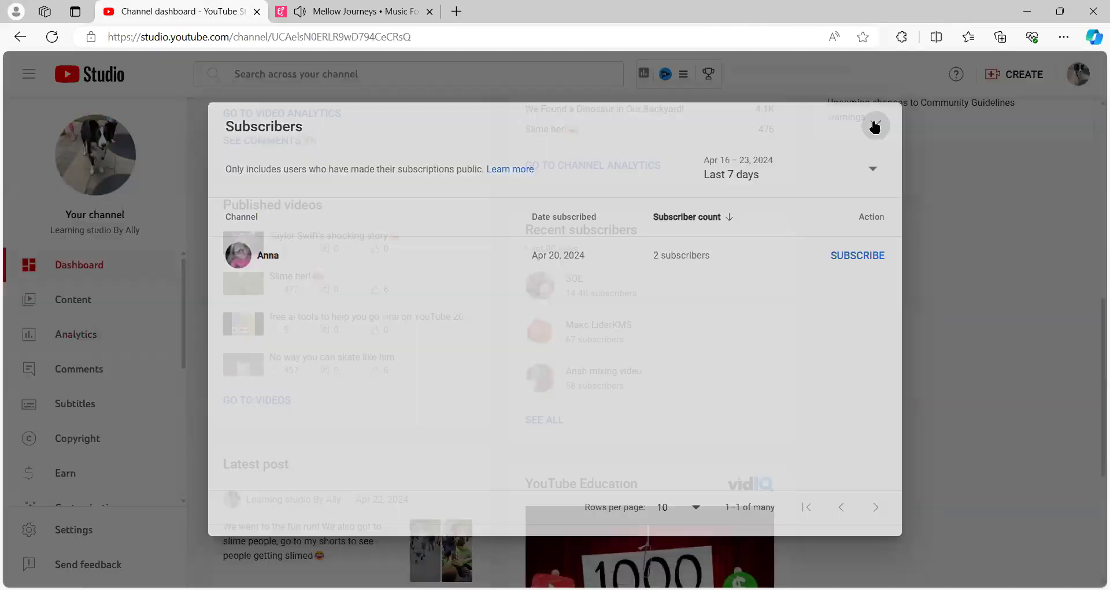
{"action": "left_click", "coordinate": [870, 123]}
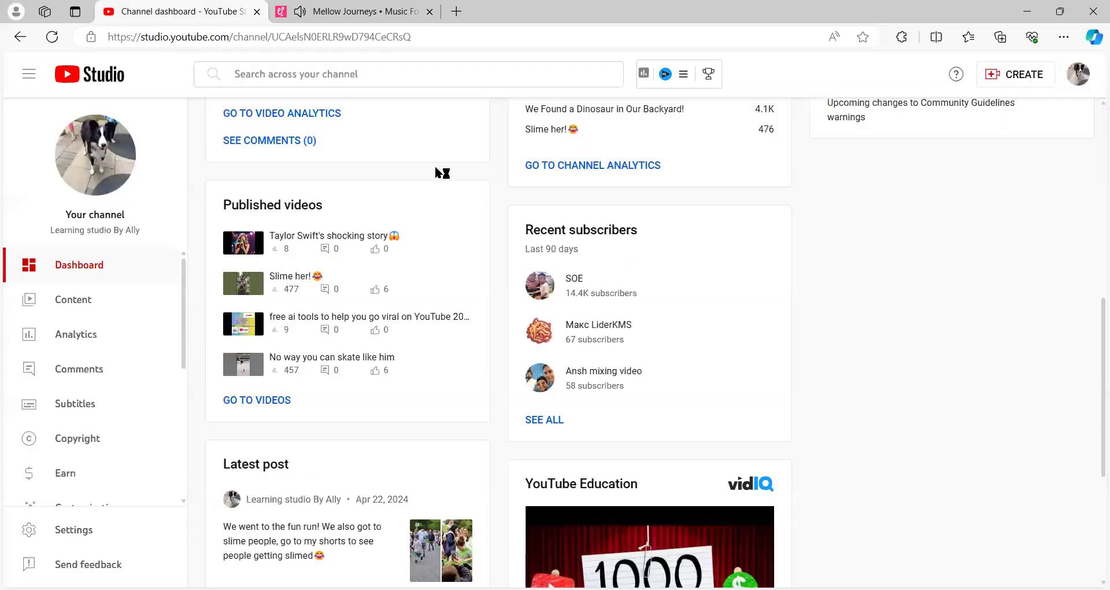
List the channel's Shorts in the channel content and briefly check the Uppbeat music page
{"action": "left_click", "coordinate": [92, 306]}
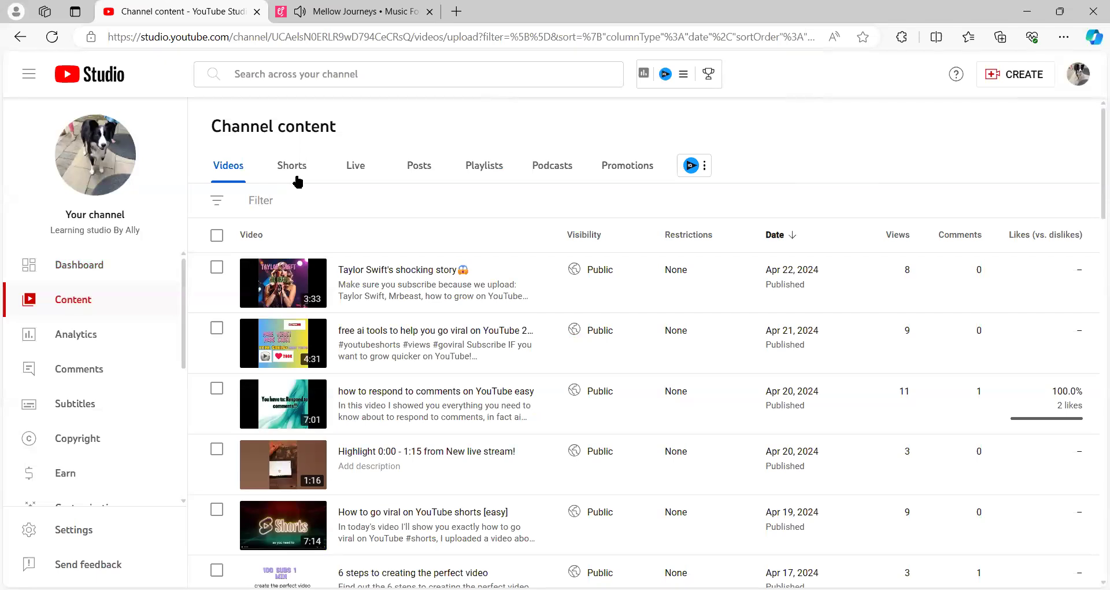
{"action": "left_click", "coordinate": [296, 178]}
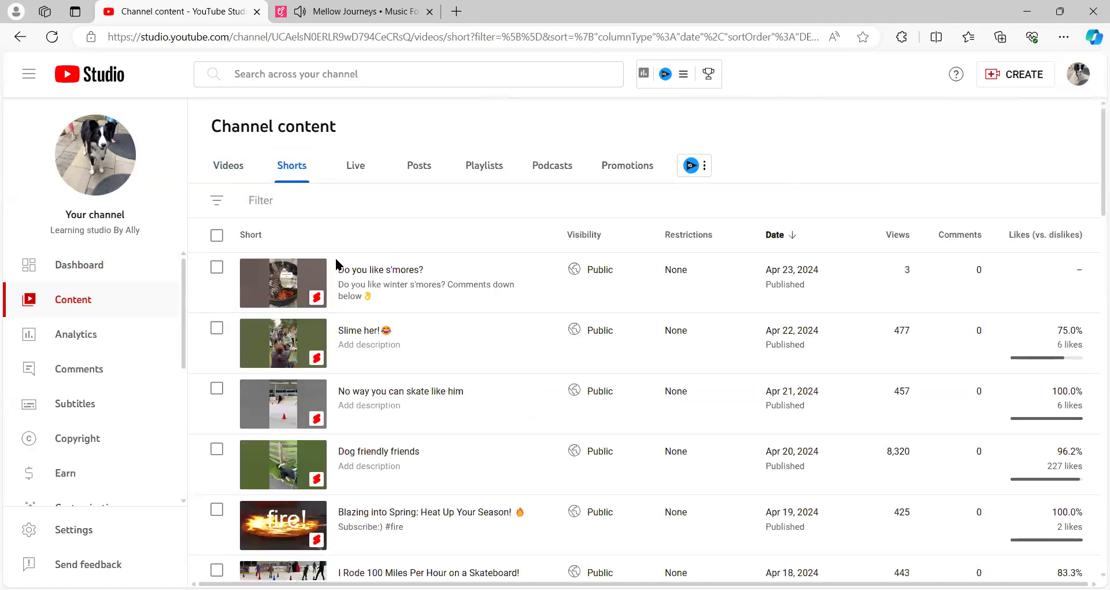
{"action": "key", "text": "ctrl+Tab"}
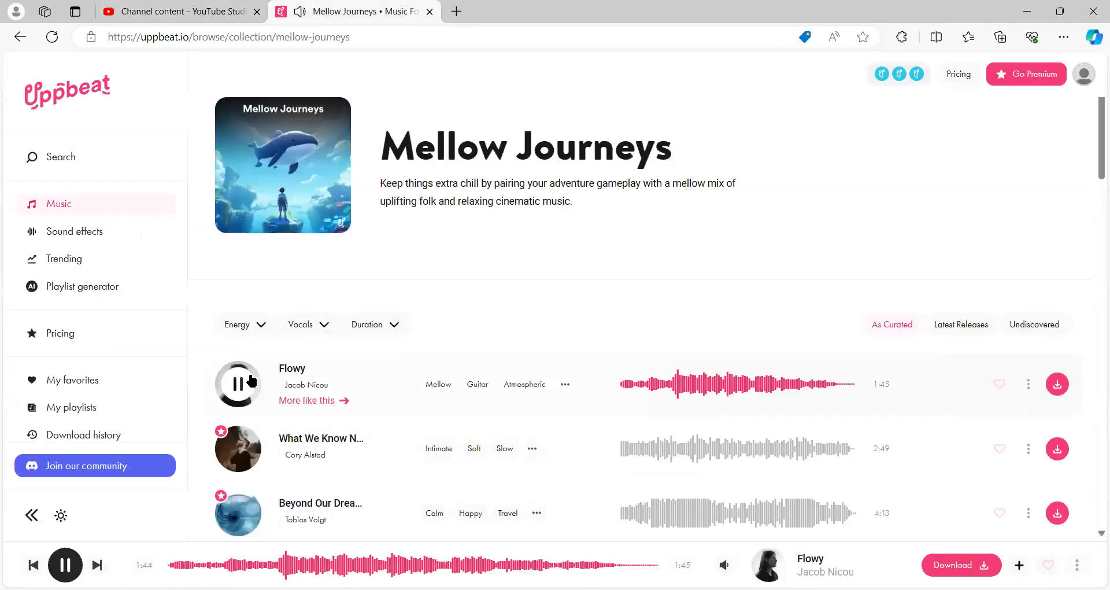
{"action": "left_click", "coordinate": [232, 8]}
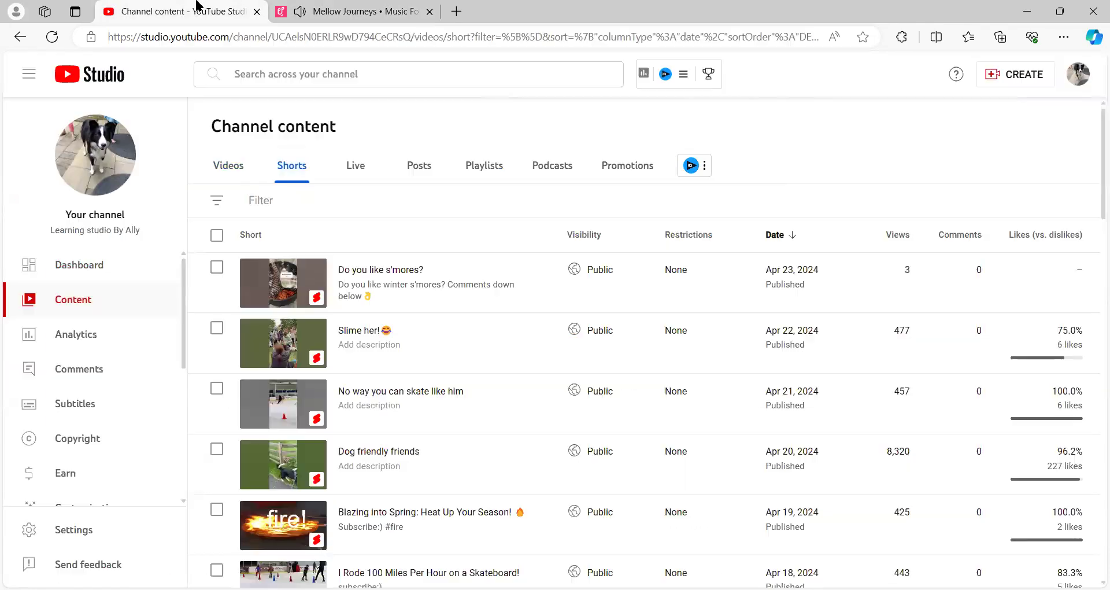
Examine the subscriber figure and the details page of the Short "Dog friendly friends", and return to the Shorts list
{"action": "scroll", "coordinate": [398, 383], "scroll_direction": "down", "scroll_amount": 1}
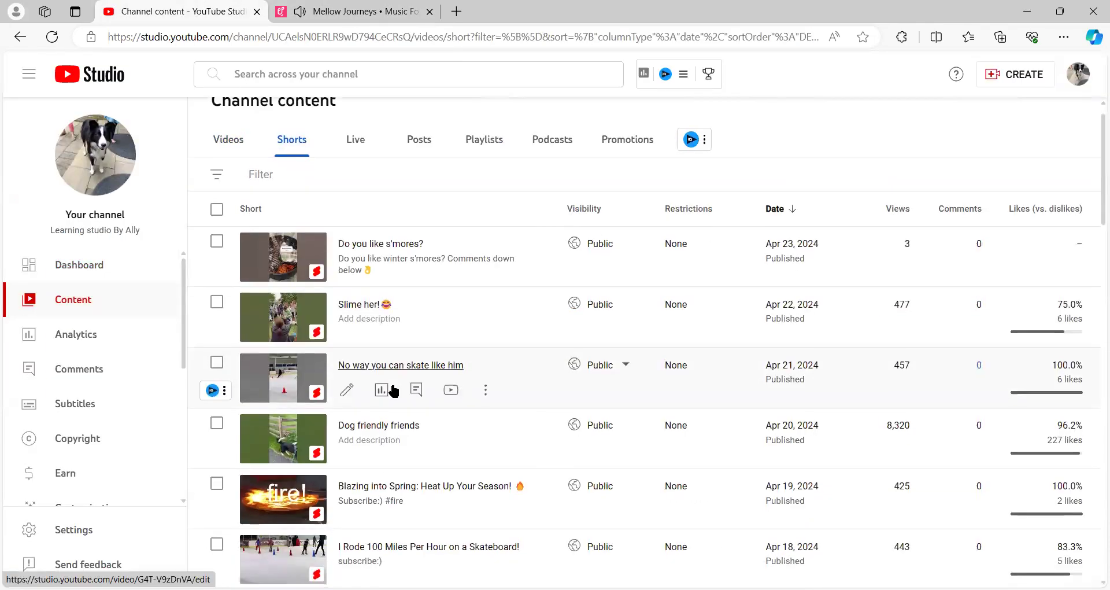
{"action": "left_click", "coordinate": [381, 450]}
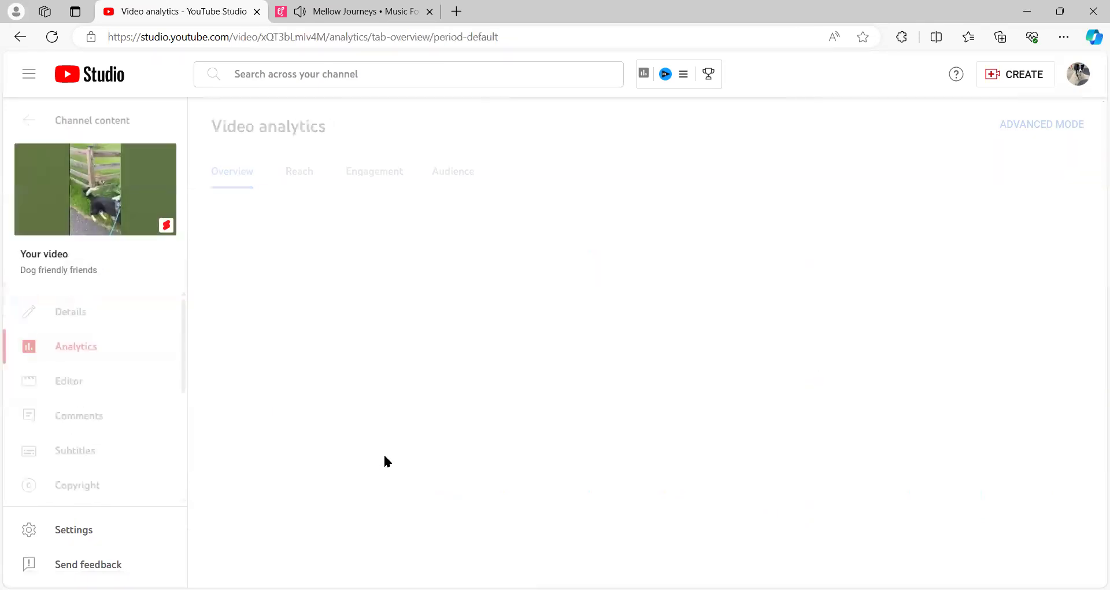
{"action": "left_click_drag", "start_coordinate": [640, 335], "coordinate": [743, 337]}
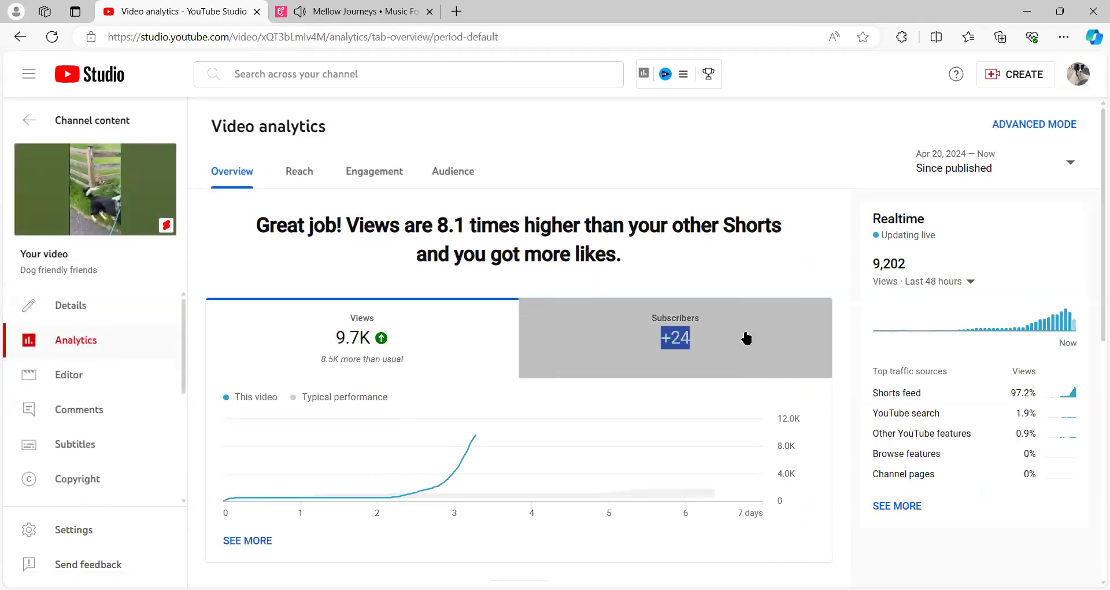
{"action": "left_click", "coordinate": [700, 267]}
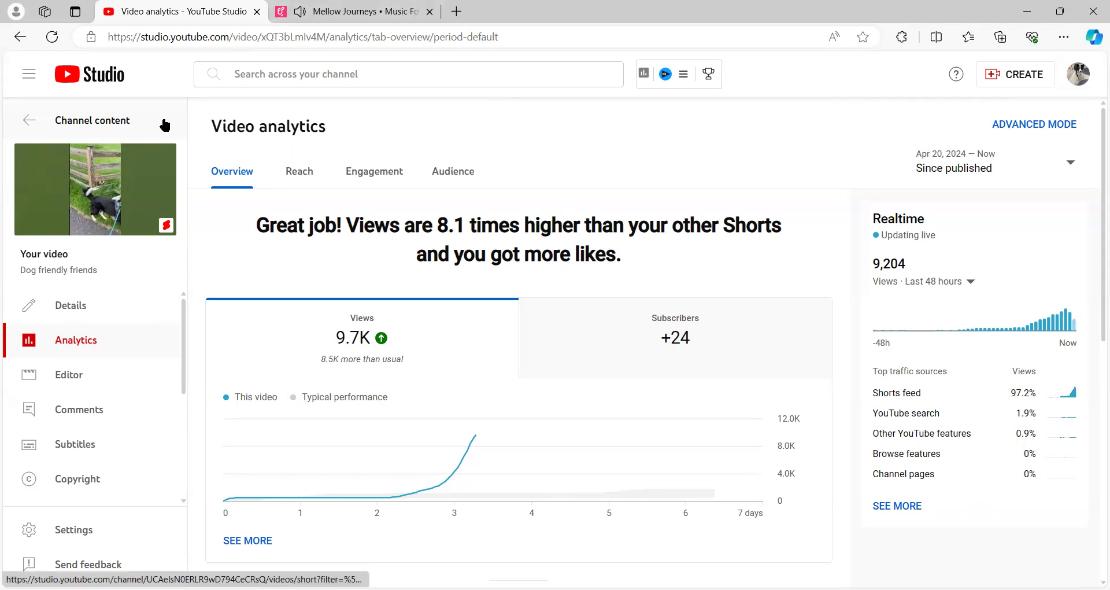
{"action": "left_click", "coordinate": [140, 307]}
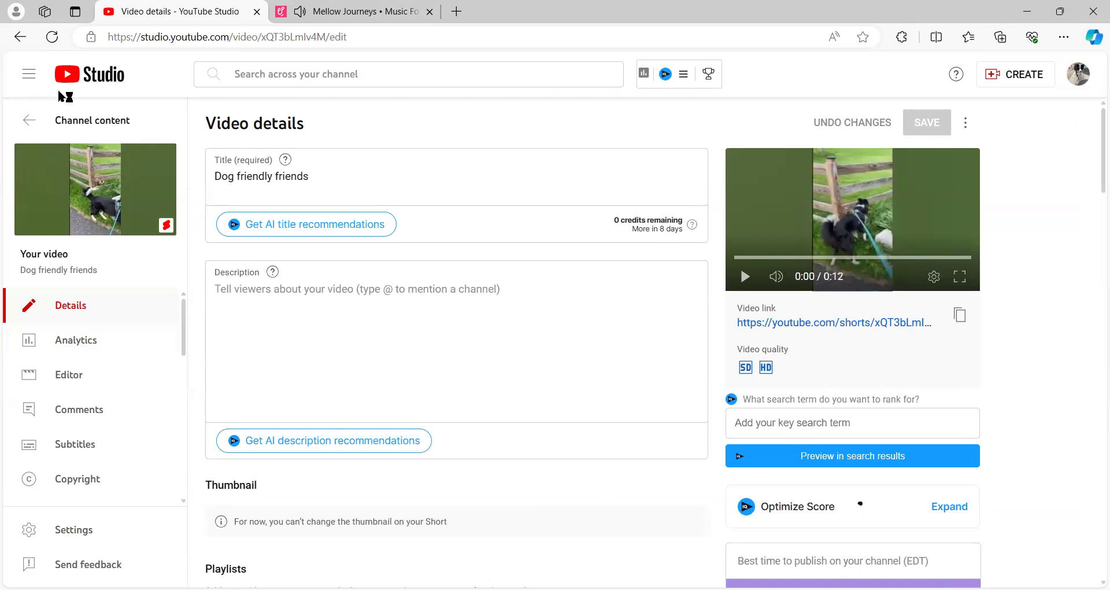
{"action": "left_click", "coordinate": [90, 123]}
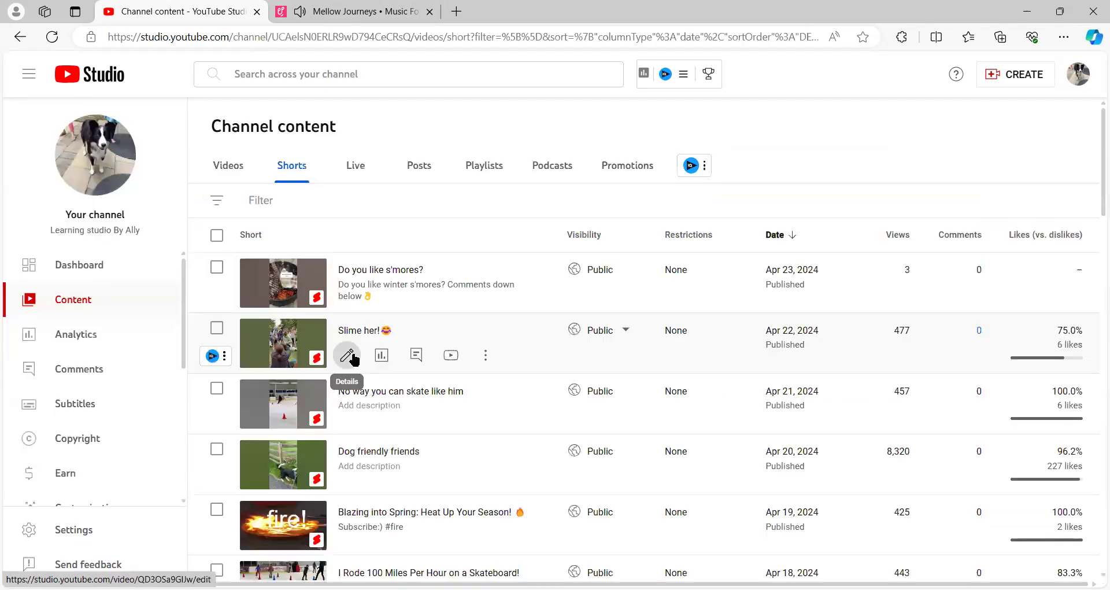
Open the details of the Short "Slime her!" and change its title to "Slime the teacher"
{"action": "left_click", "coordinate": [353, 354]}
{"action": "left_click_drag", "start_coordinate": [283, 176], "coordinate": [243, 176]}
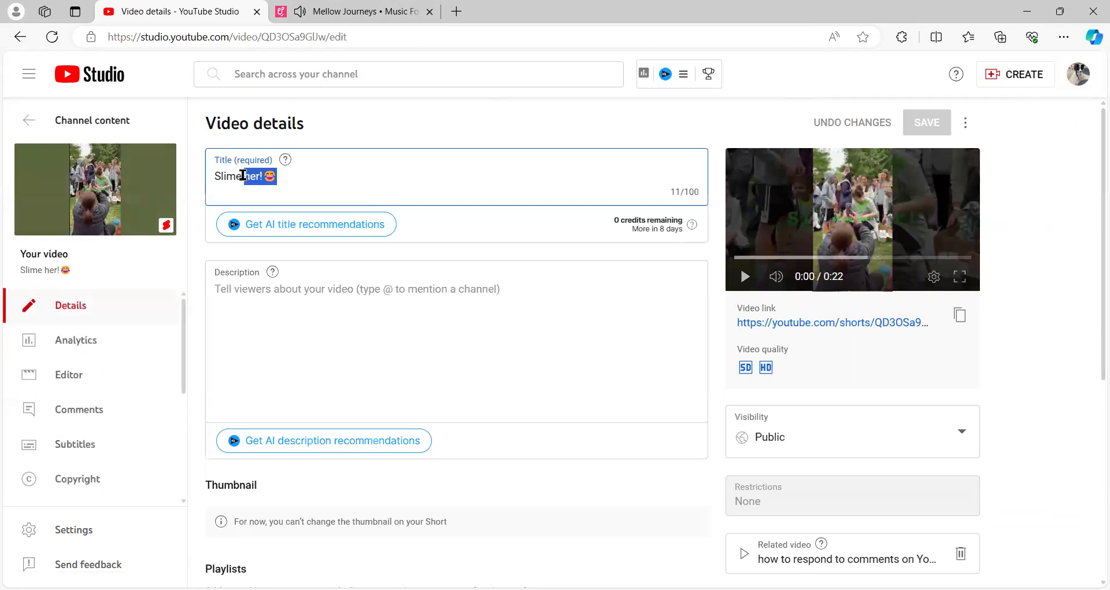
{"action": "key", "text": "BackSpace"}
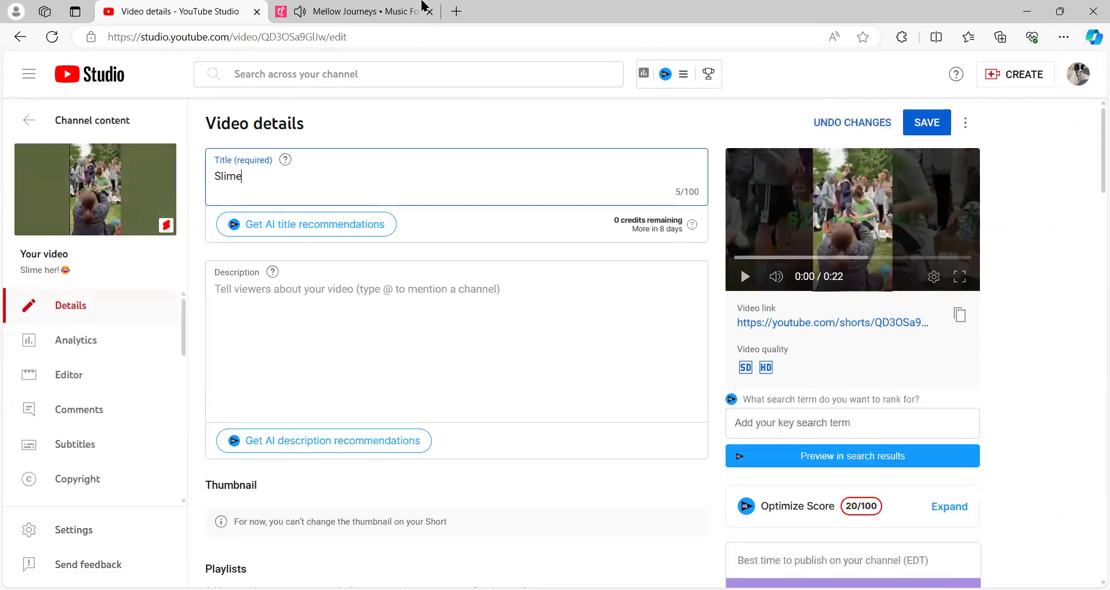
{"action": "type", "text": "the teacher"}
{"action": "right_click", "coordinate": [415, 180]}
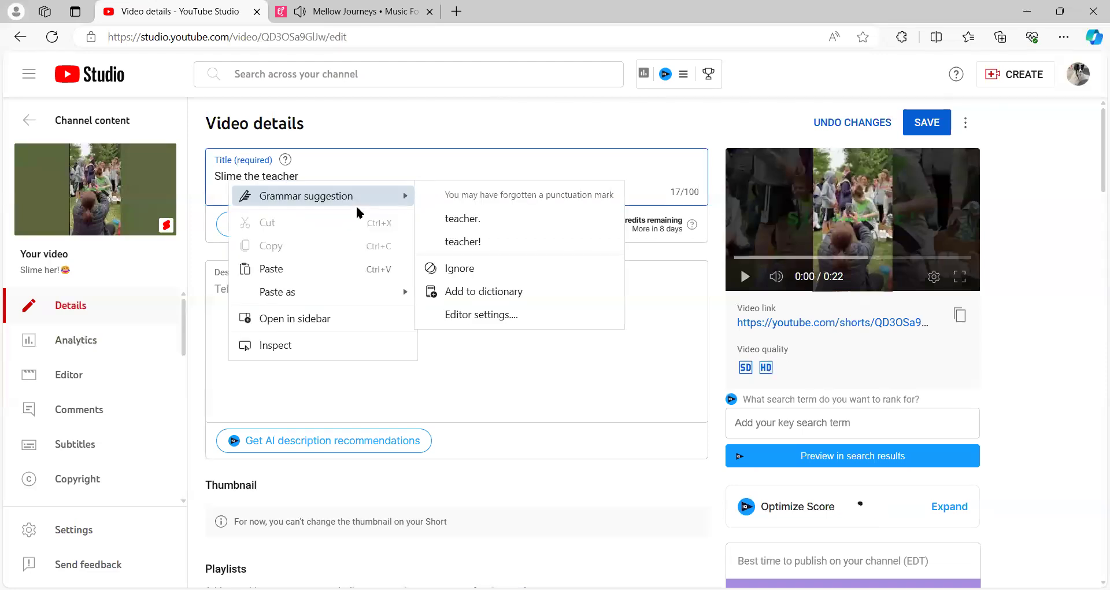
{"action": "left_click", "coordinate": [345, 161]}
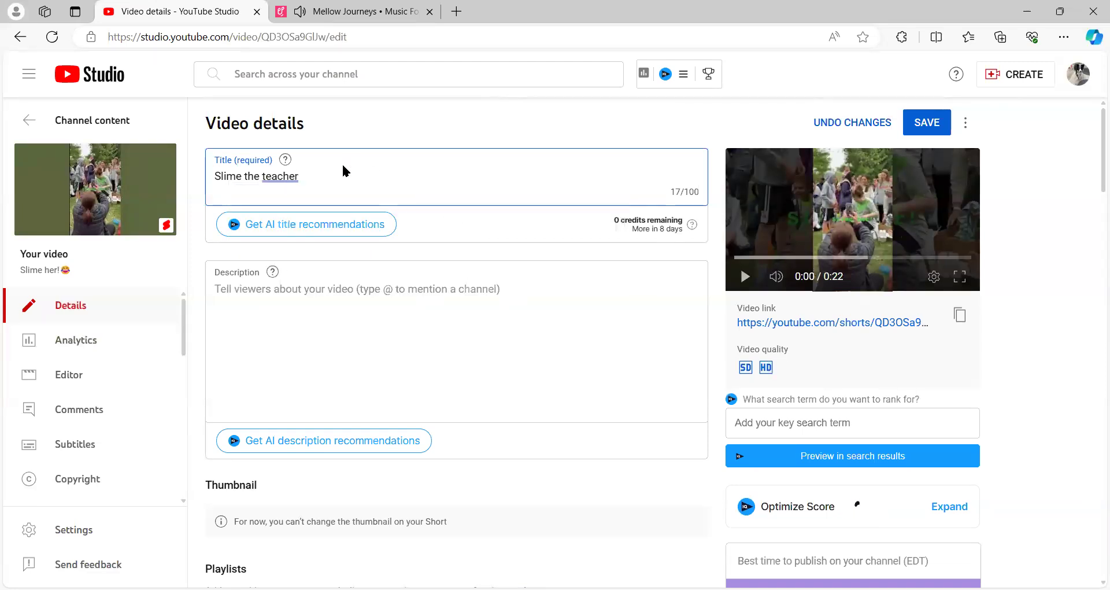
{"action": "right_click", "coordinate": [343, 171]}
{"action": "left_click", "coordinate": [316, 180]}
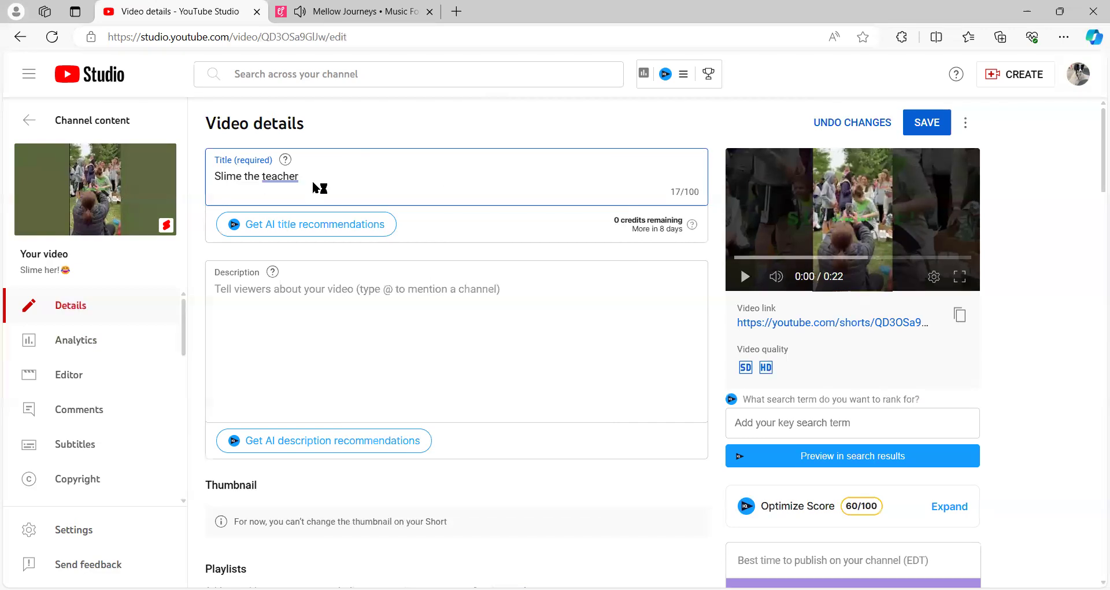
{"action": "right_click", "coordinate": [322, 173]}
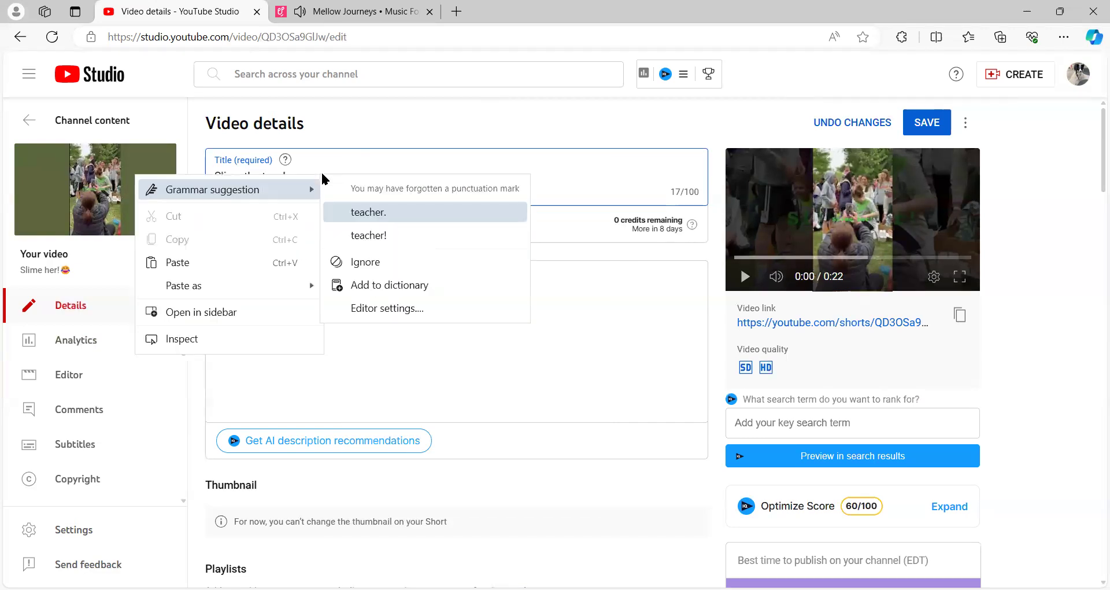
{"action": "left_click", "coordinate": [347, 285]}
{"action": "left_click", "coordinate": [405, 351]}
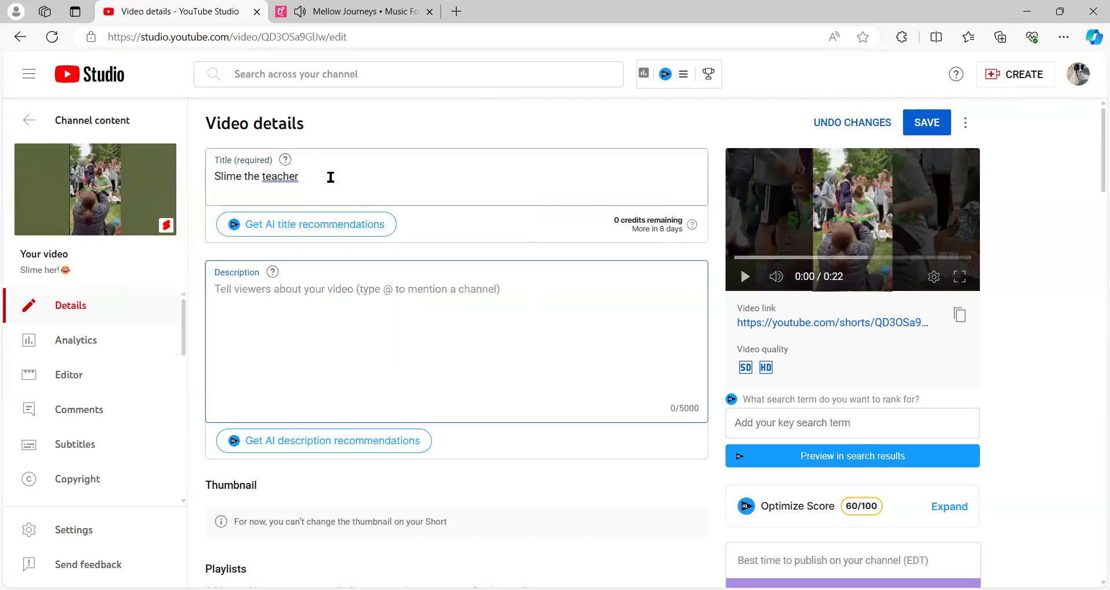
{"action": "right_click", "coordinate": [328, 175]}
{"action": "left_click", "coordinate": [383, 185]}
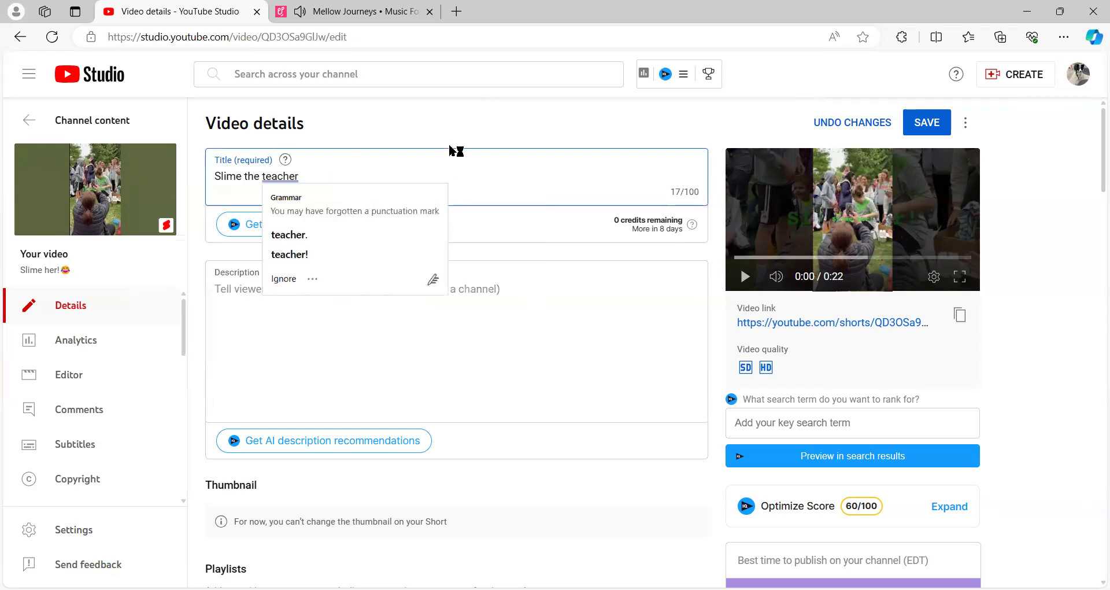
{"action": "right_click", "coordinate": [362, 180]}
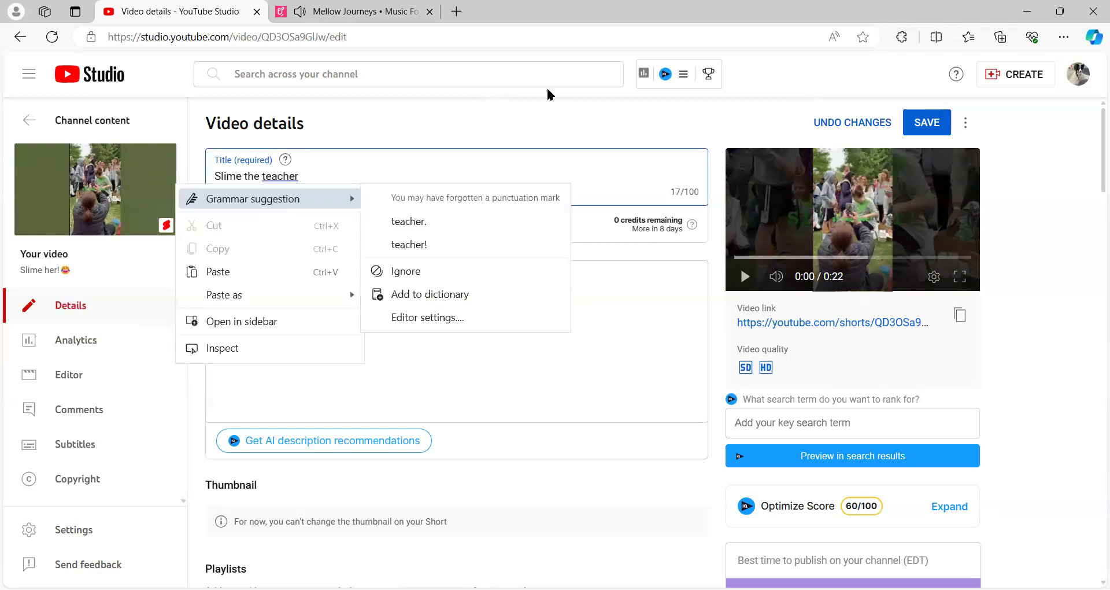
Save the new title and begin the Short's description with "😂 #slime"
{"action": "left_click", "coordinate": [926, 122]}
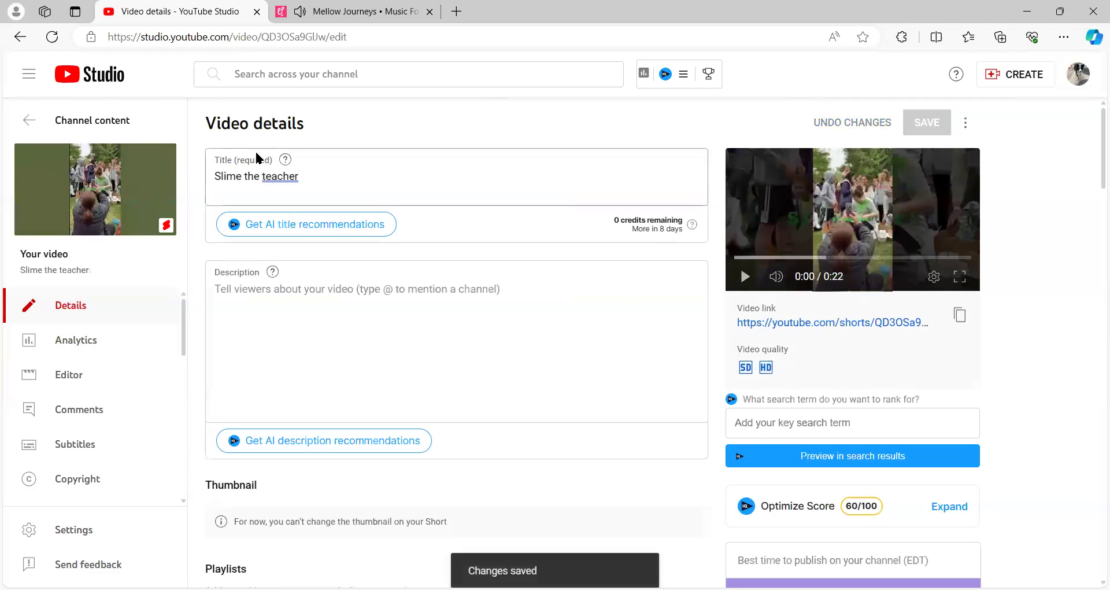
{"action": "right_click", "coordinate": [318, 283]}
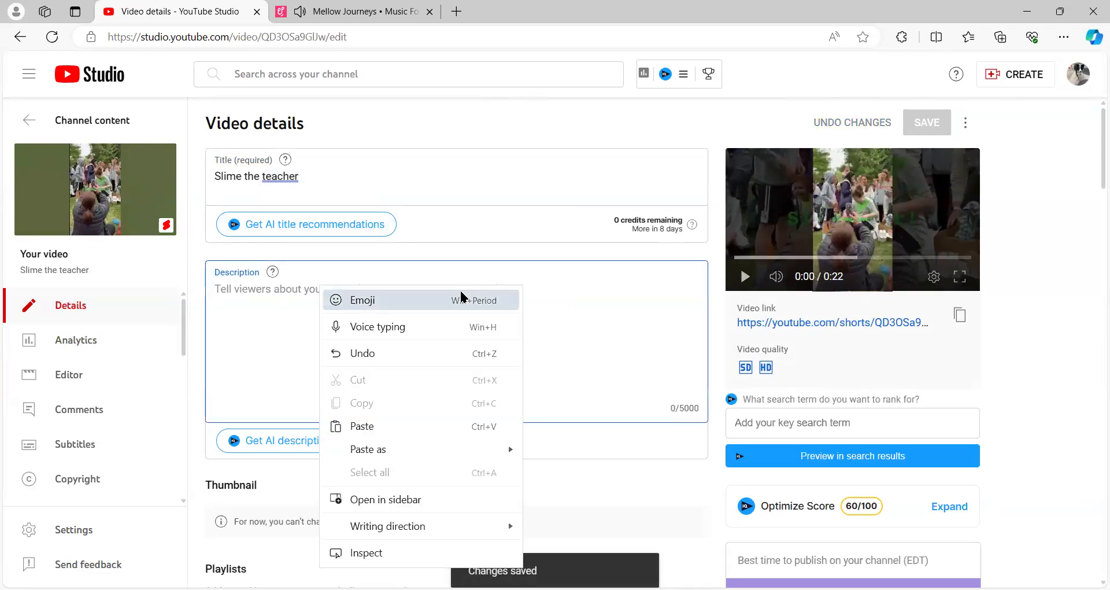
{"action": "key", "text": "Escape"}
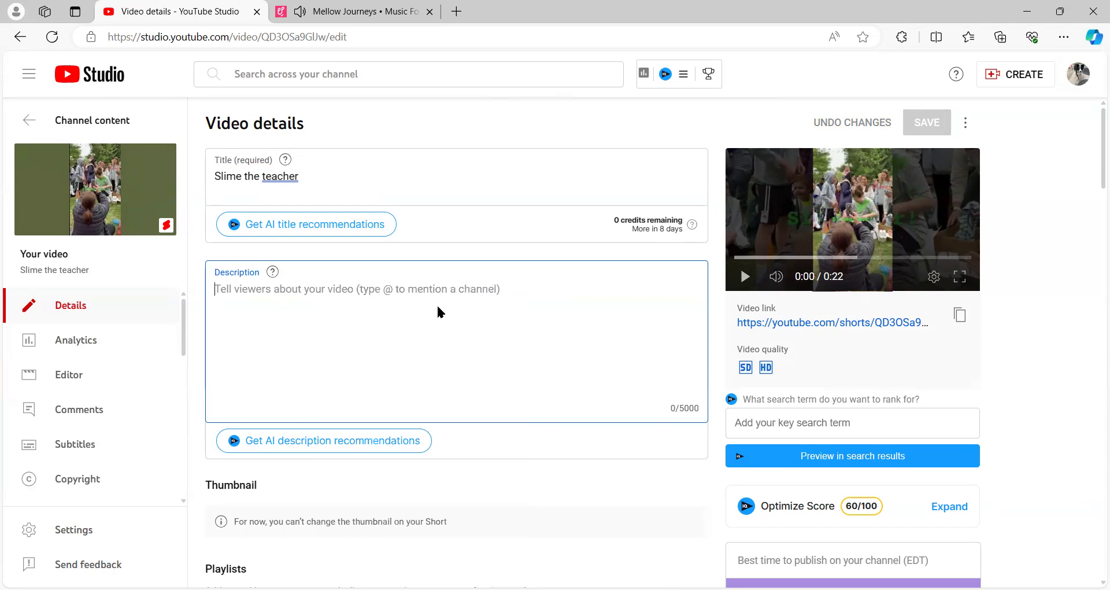
{"action": "type", "text": "😂"}
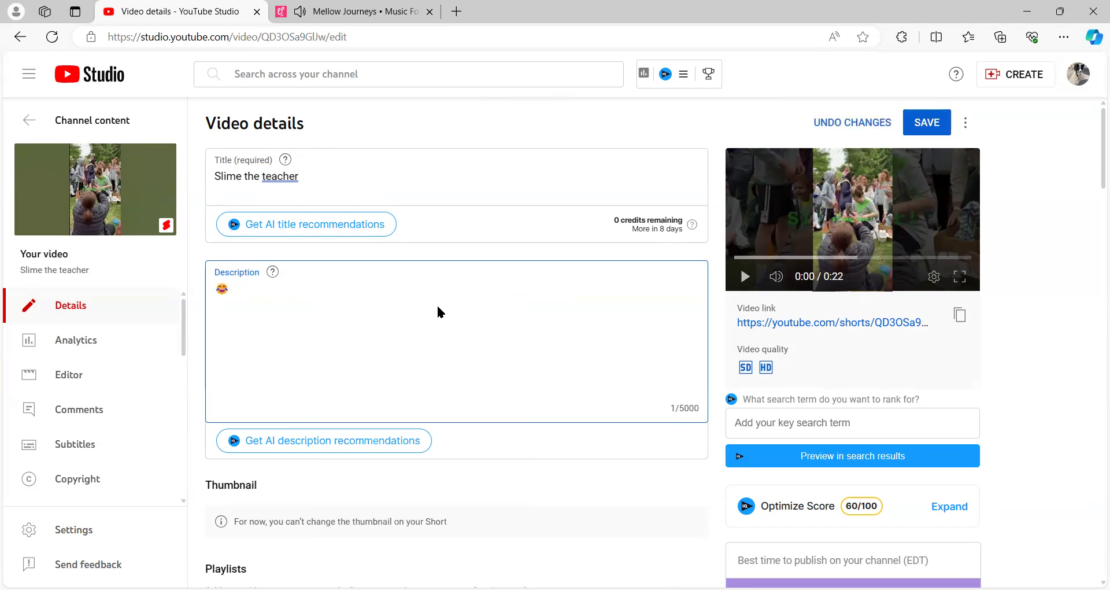
{"action": "type", "text": "#slime"}
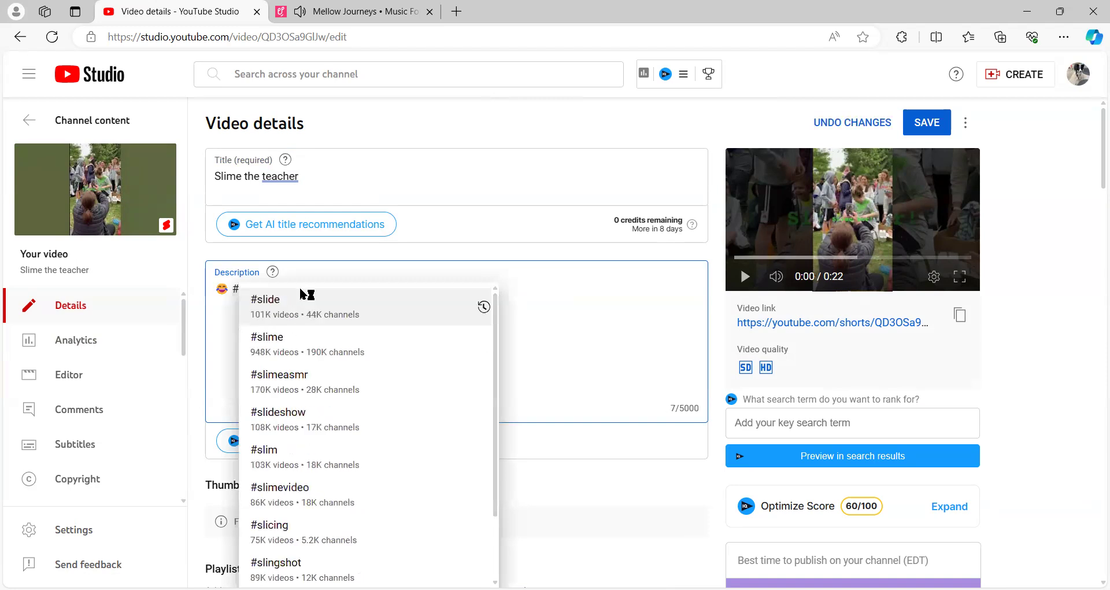
{"action": "left_click", "coordinate": [304, 298]}
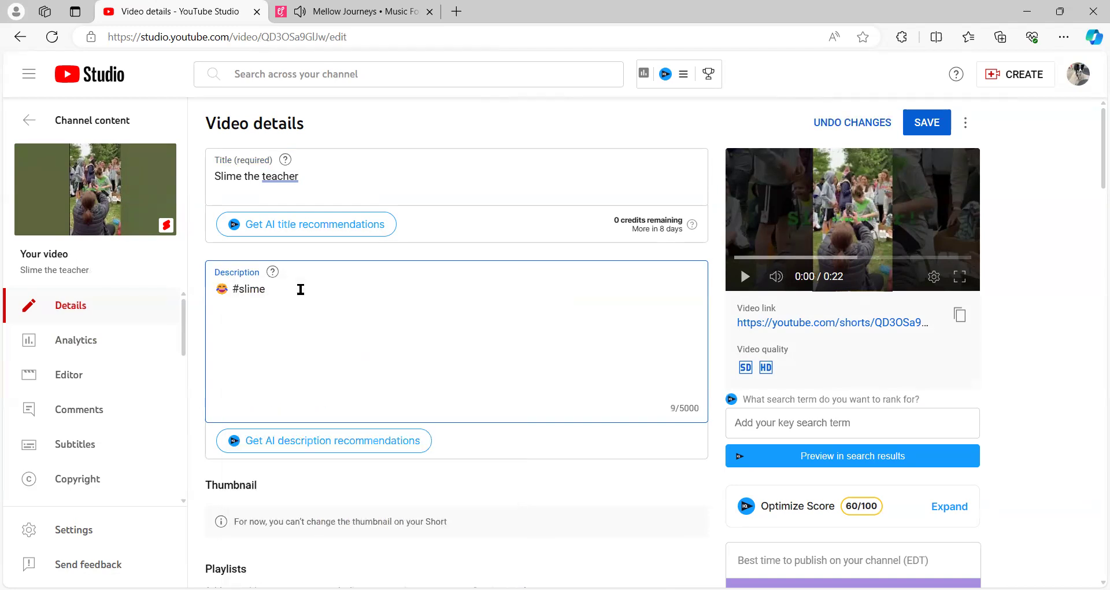
Add the hashtags #funny and #2024 to the Short's description and save the changes
{"action": "type", "text": "#"}
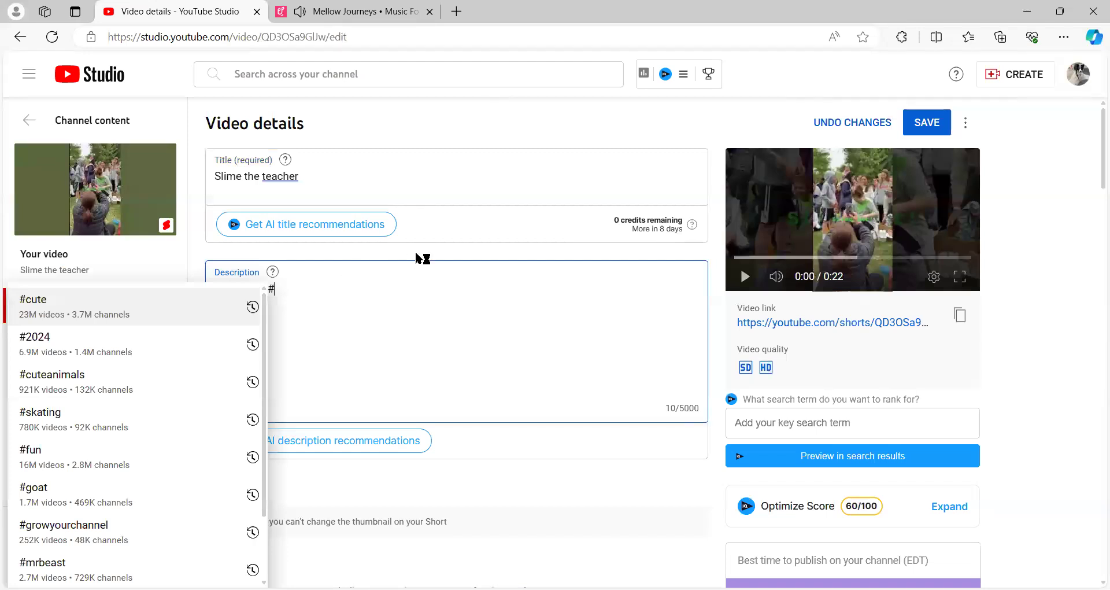
{"action": "type", "text": "funny "}
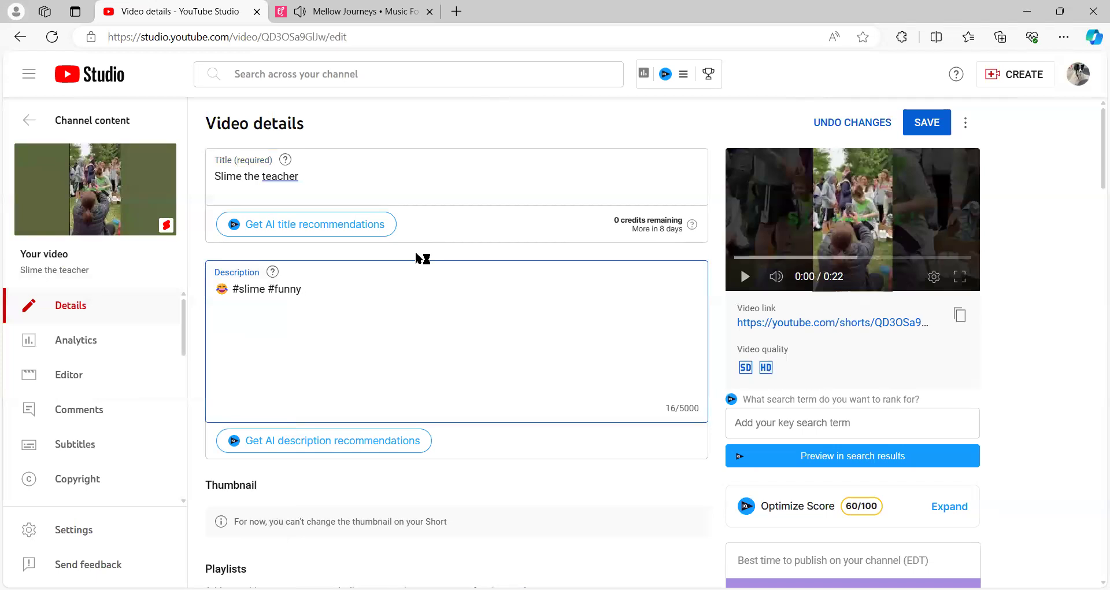
{"action": "type", "text": "#"}
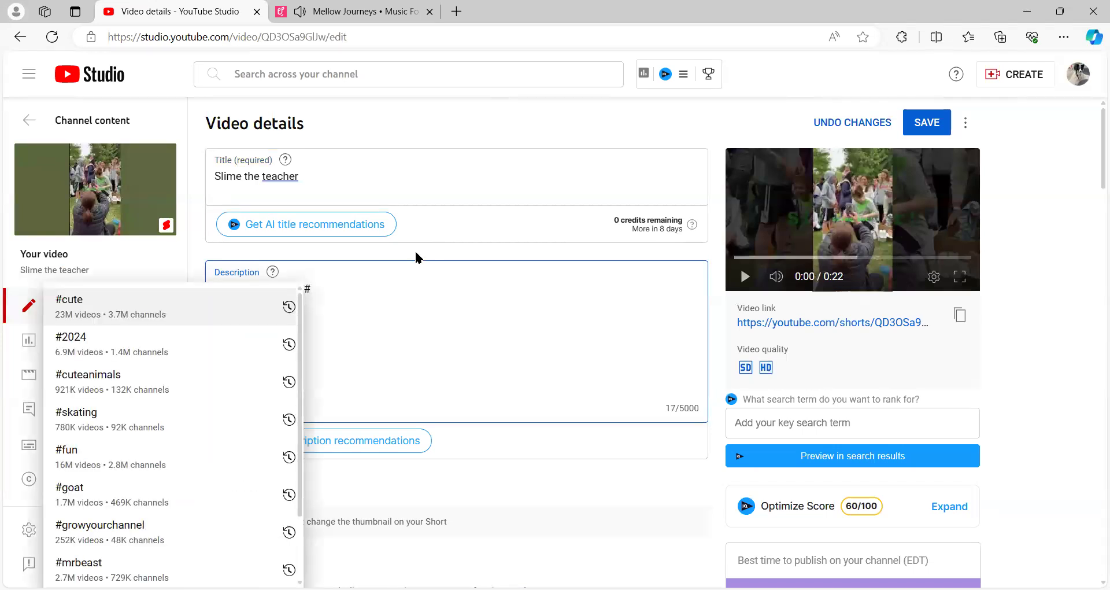
{"action": "left_click", "coordinate": [265, 339]}
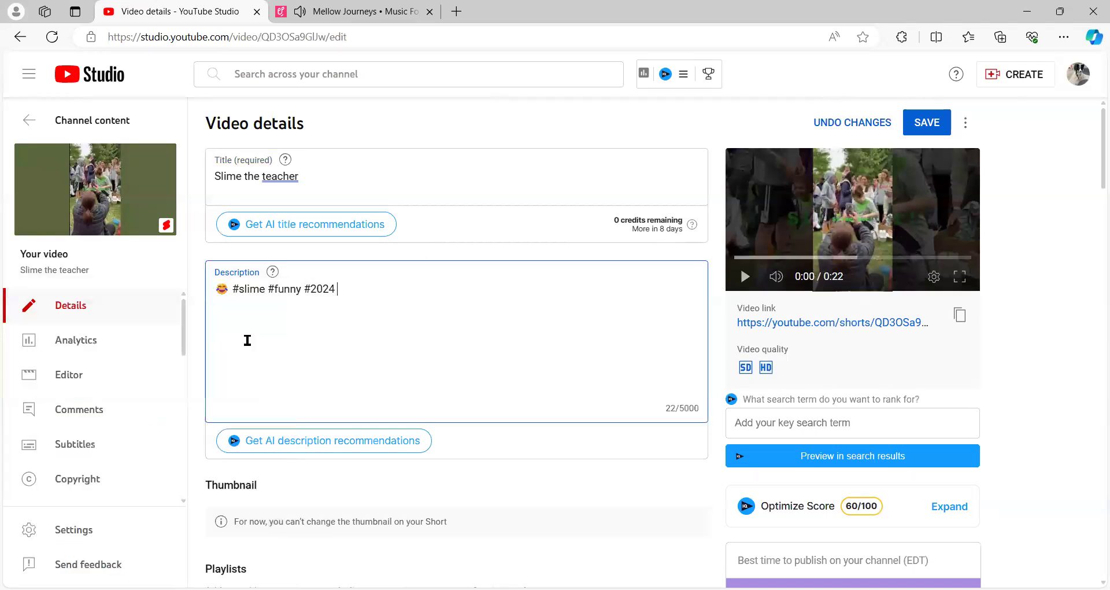
{"action": "left_click", "coordinate": [916, 129]}
Try adding the hashtag #shorts to the end of the Short's title, and discard that change
{"action": "left_click", "coordinate": [420, 182]}
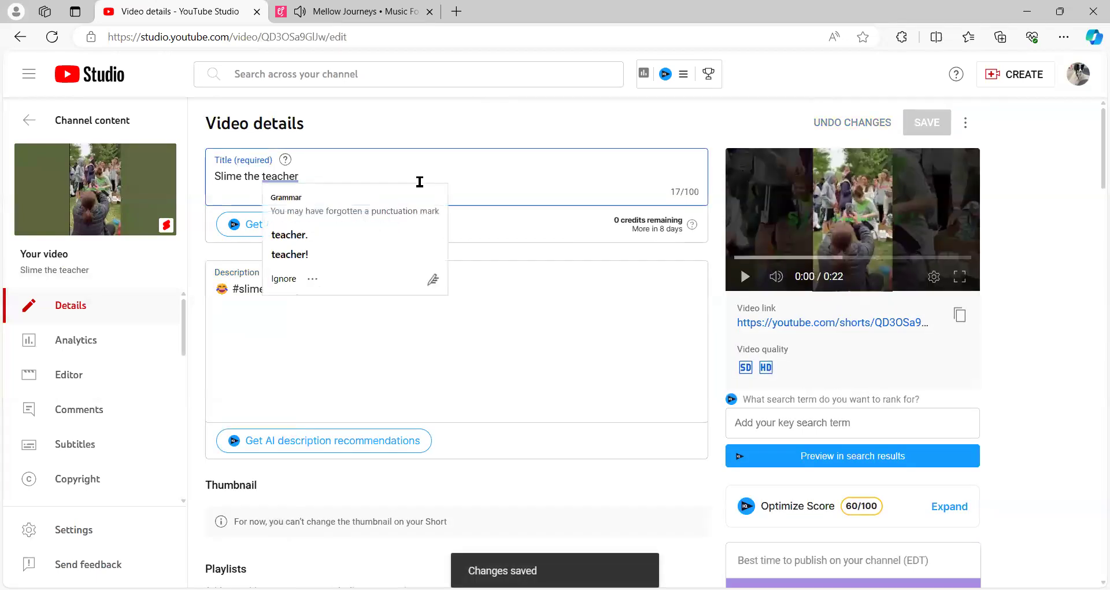
{"action": "type", "text": "#shorts"}
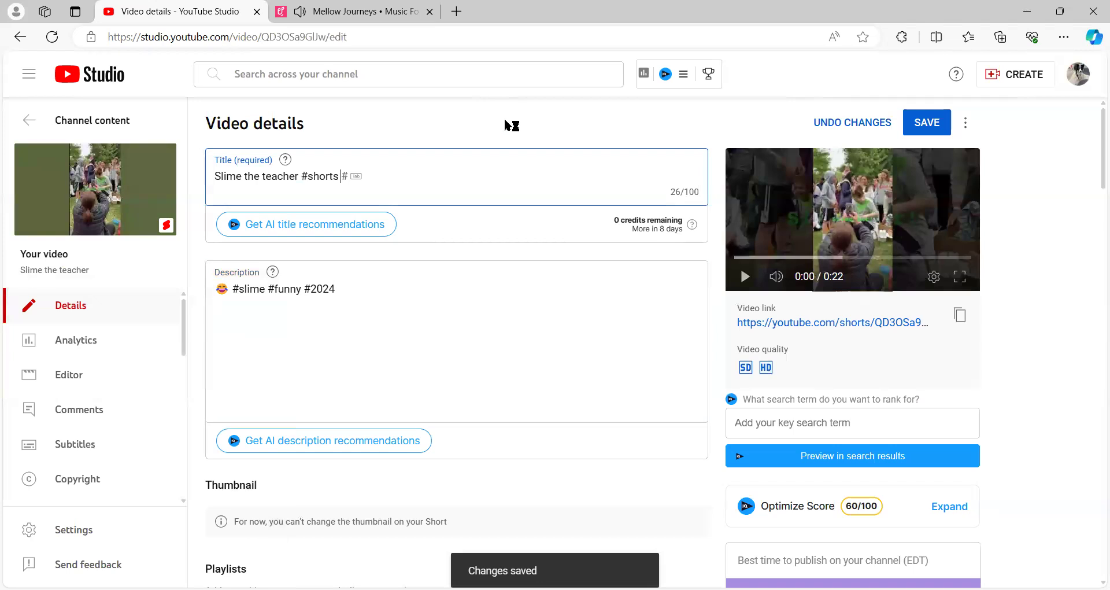
{"action": "left_click", "coordinate": [881, 121]}
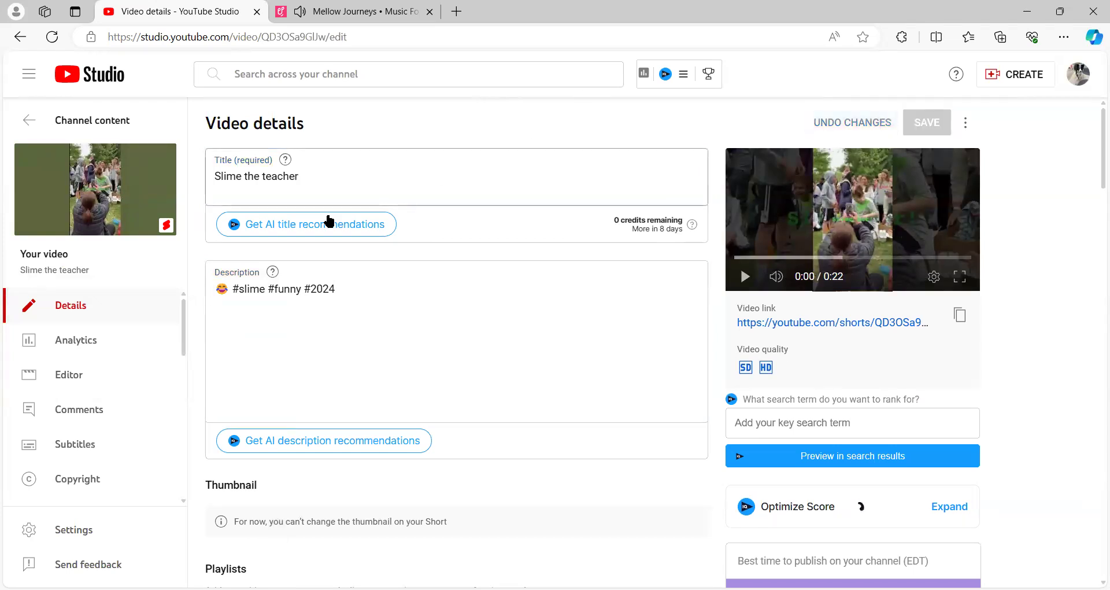
Add the hashtag #shorts to the end of the description, save it, and return to the Shorts list
{"action": "left_click", "coordinate": [375, 297]}
{"action": "type", "text": "#sho"}
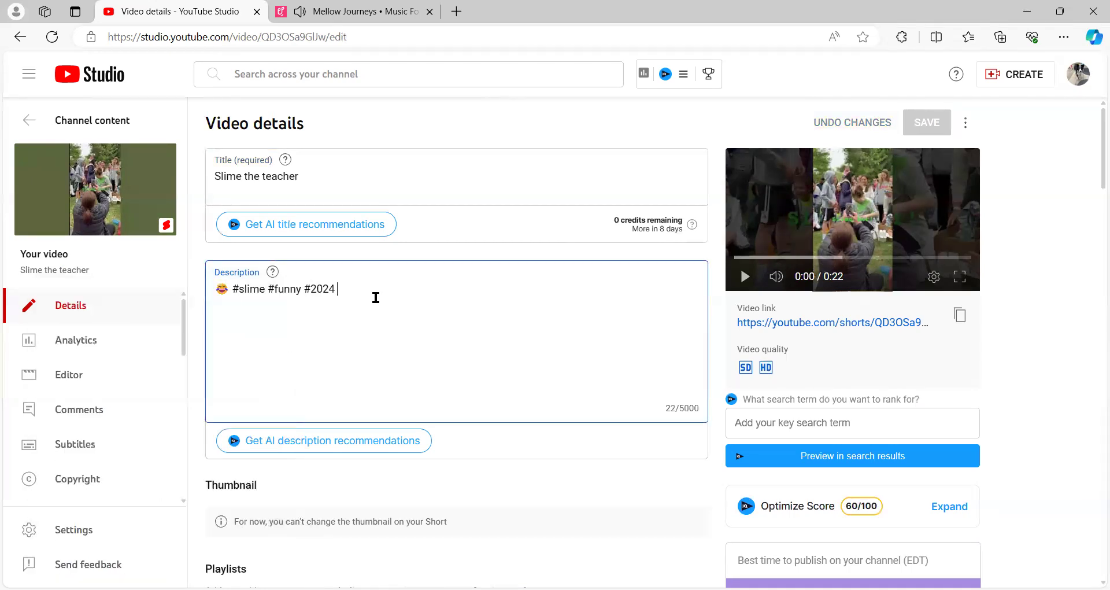
{"action": "type", "text": "rt"}
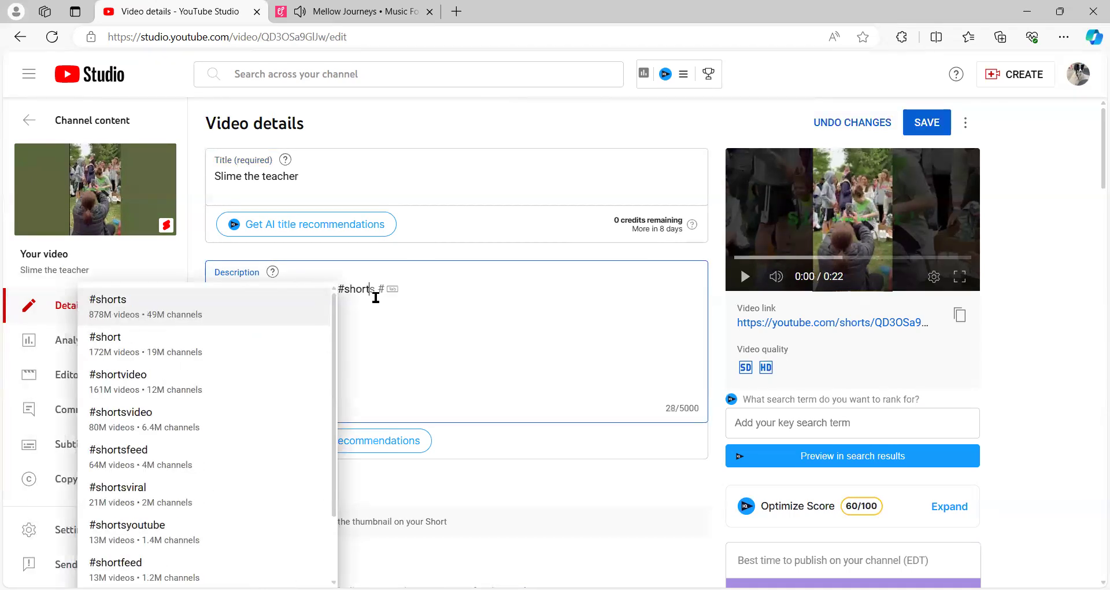
{"action": "type", "text": "s"}
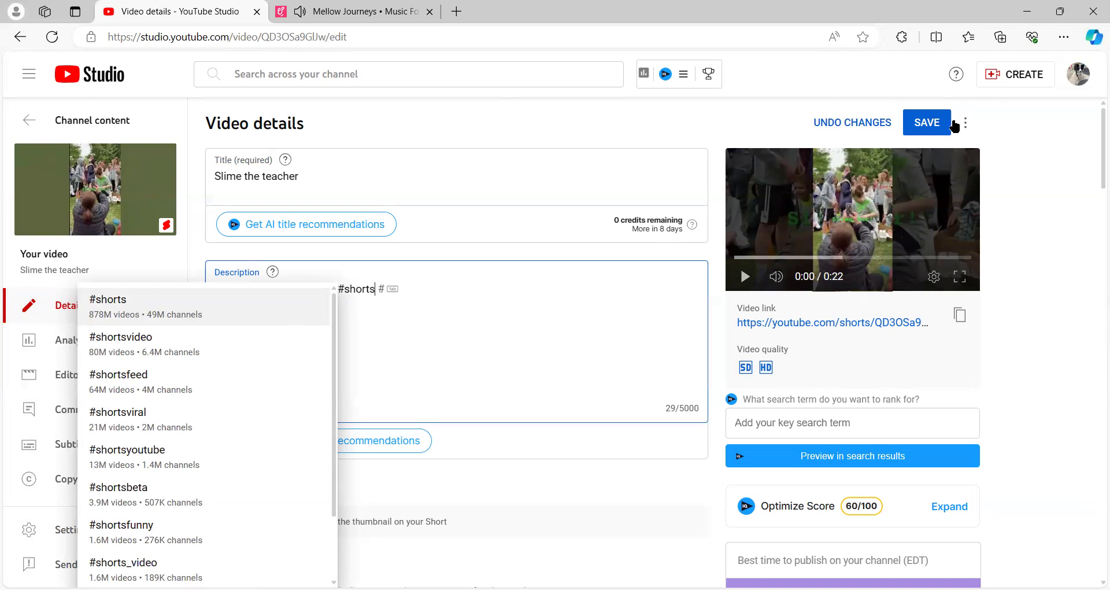
{"action": "left_click", "coordinate": [930, 124]}
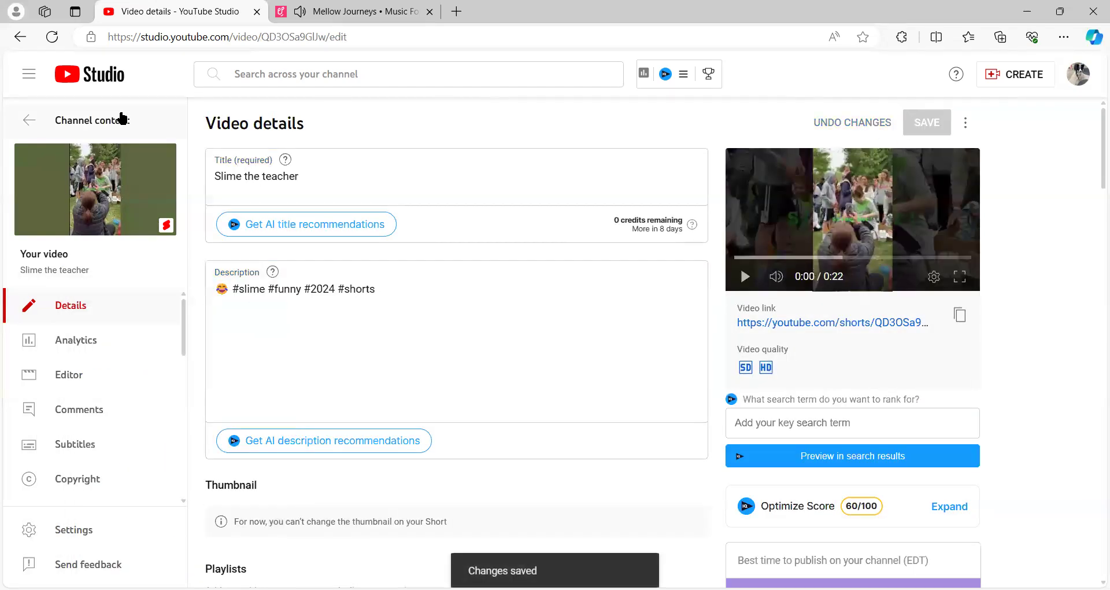
{"action": "left_click", "coordinate": [122, 118]}
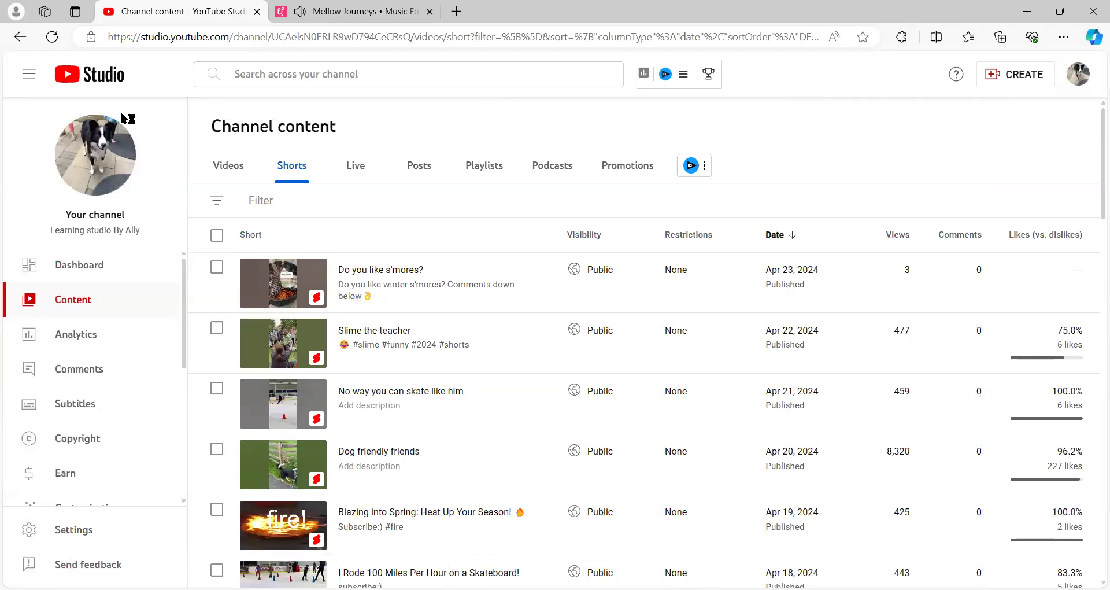
Examine the list of the channel's posts in the channel content
{"action": "left_click", "coordinate": [427, 171]}
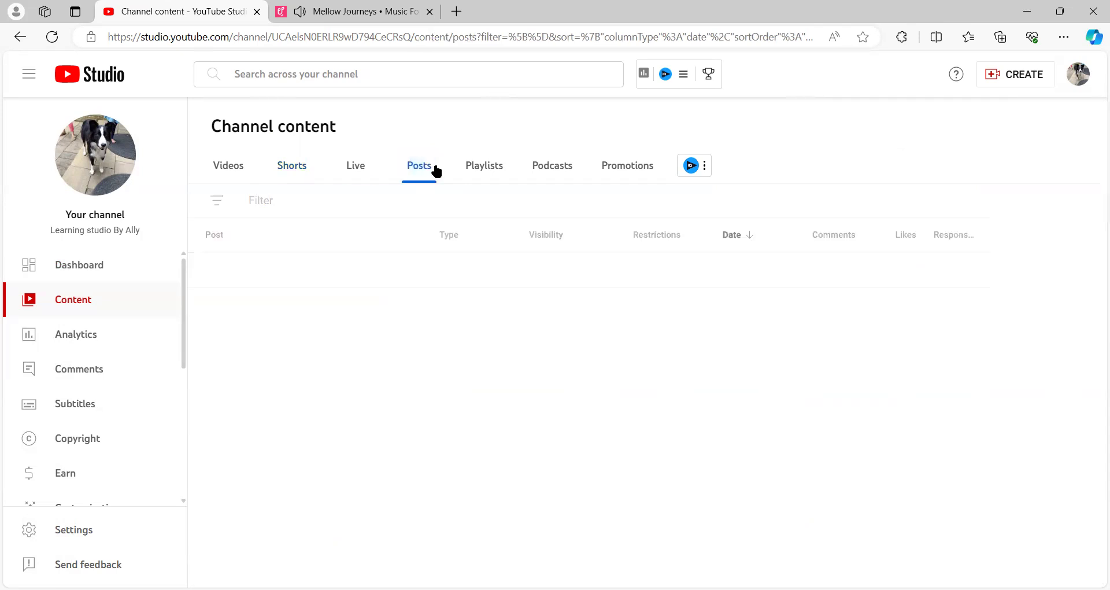
{"action": "scroll", "coordinate": [664, 325], "scroll_direction": "down", "scroll_amount": 5}
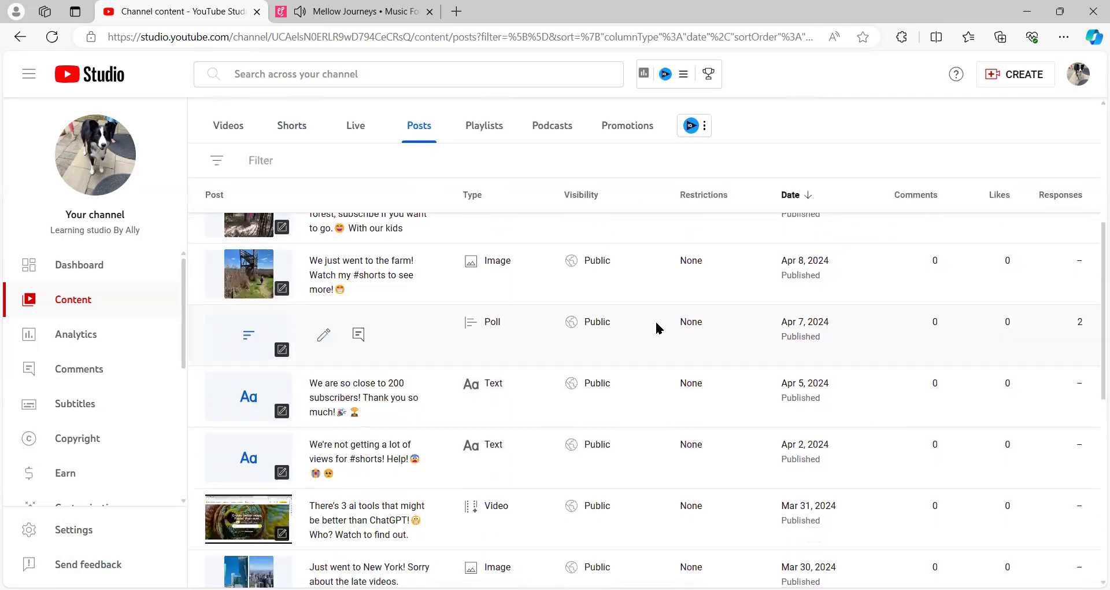
{"action": "scroll", "coordinate": [656, 328], "scroll_direction": "down", "scroll_amount": 6}
{"action": "scroll", "coordinate": [656, 328], "scroll_direction": "down", "scroll_amount": 2}
{"action": "scroll", "coordinate": [656, 328], "scroll_direction": "up", "scroll_amount": 7}
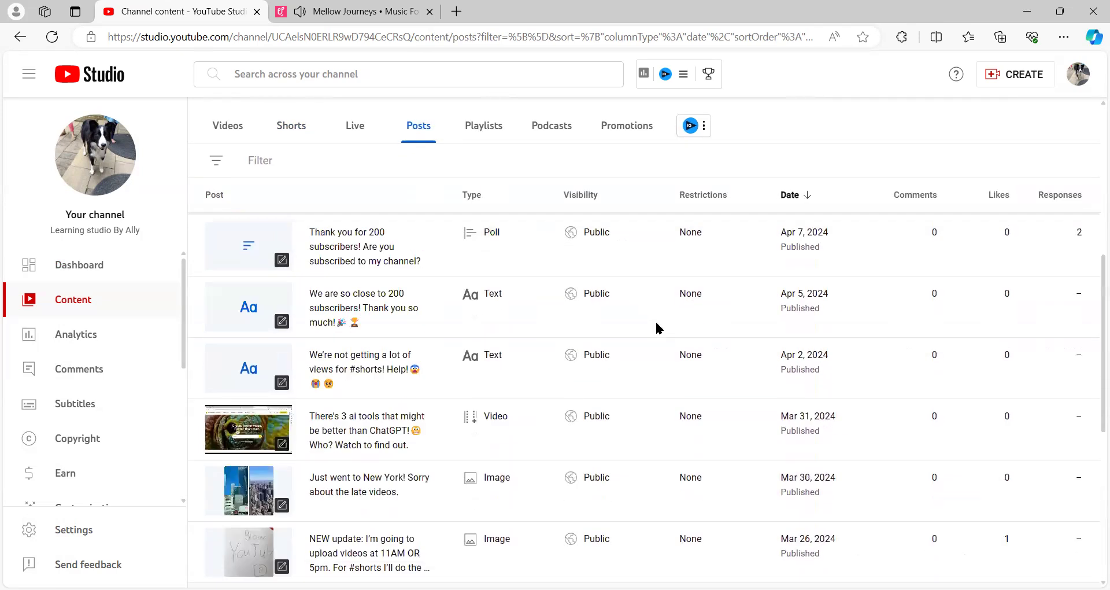
{"action": "scroll", "coordinate": [656, 328], "scroll_direction": "up", "scroll_amount": 7}
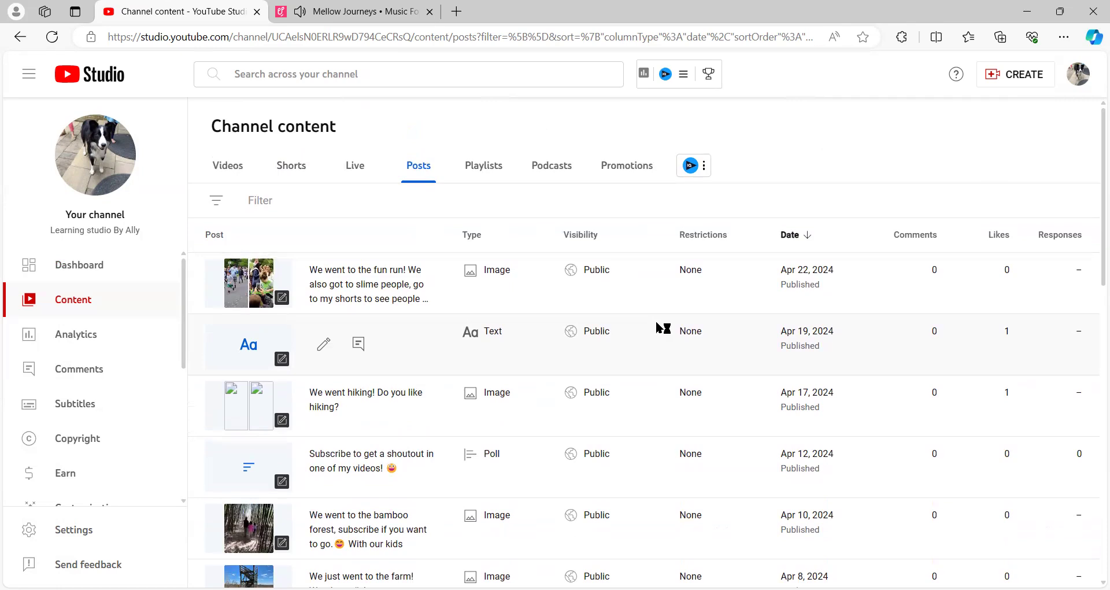
Briefly check the Uppbeat music page, and view the channel's comments and mentions in YouTube Studio
{"action": "left_click", "coordinate": [351, 10]}
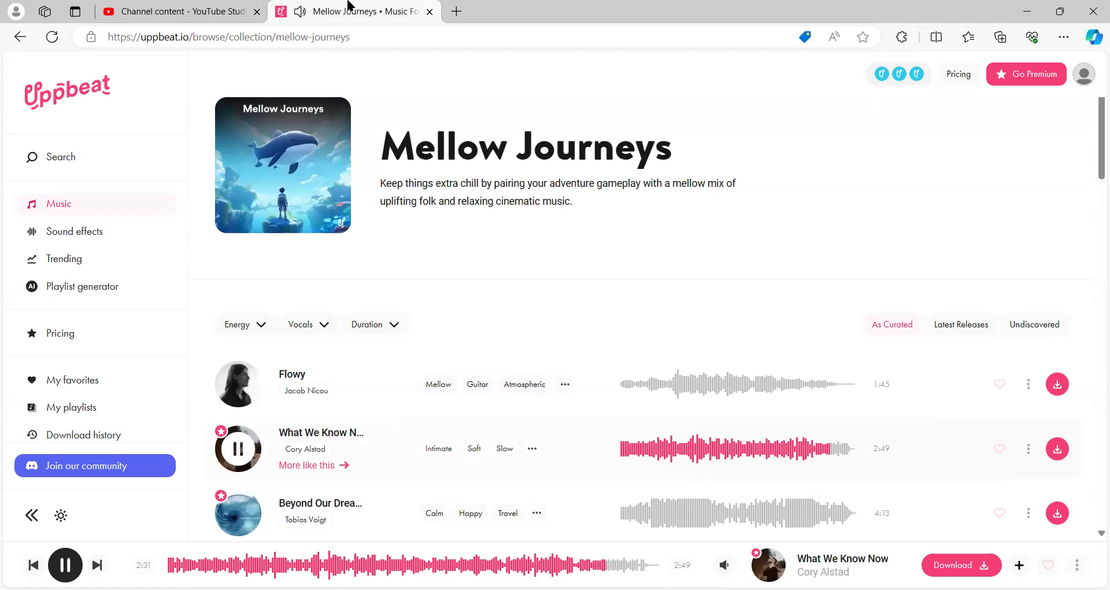
{"action": "left_click", "coordinate": [220, 7]}
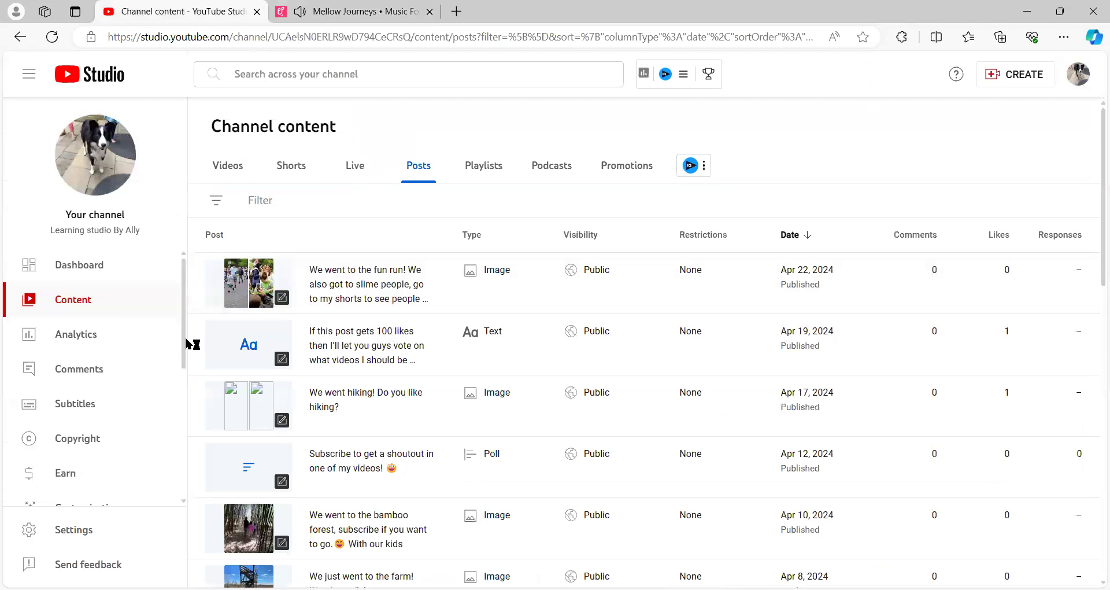
{"action": "left_click", "coordinate": [157, 372]}
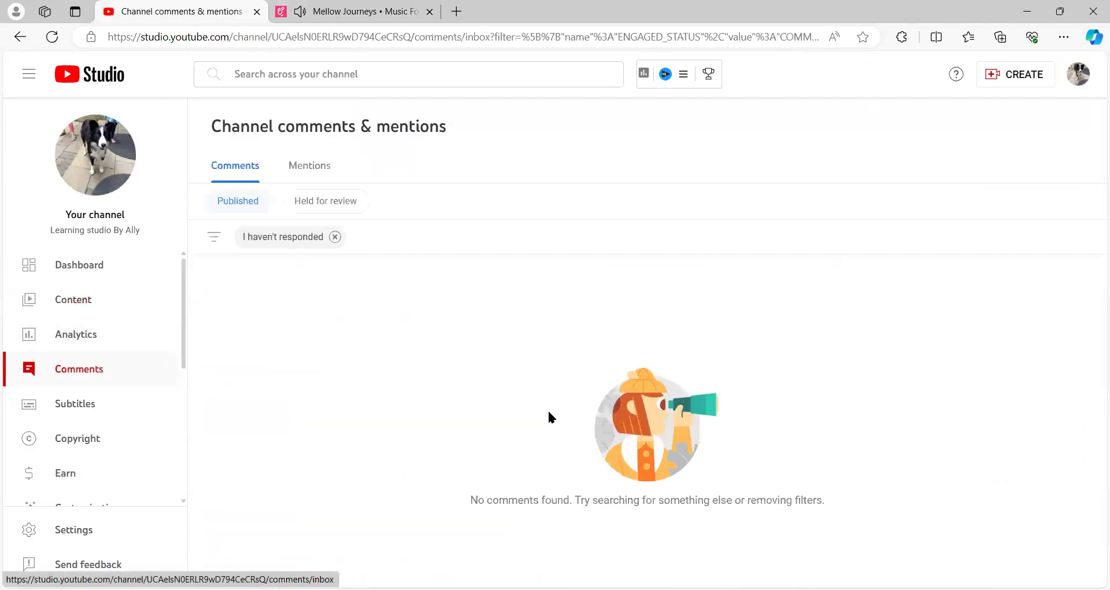
{"action": "left_click", "coordinate": [316, 170]}
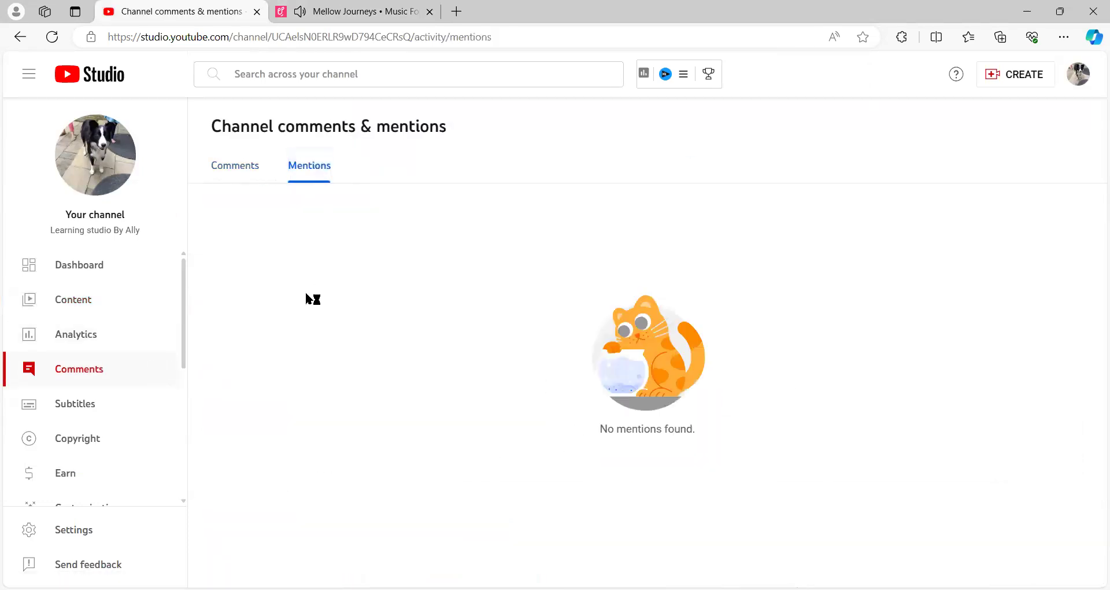
Search the channel for "empi" and open the comments of the Short about the Empire State Building
{"action": "left_click", "coordinate": [117, 302]}
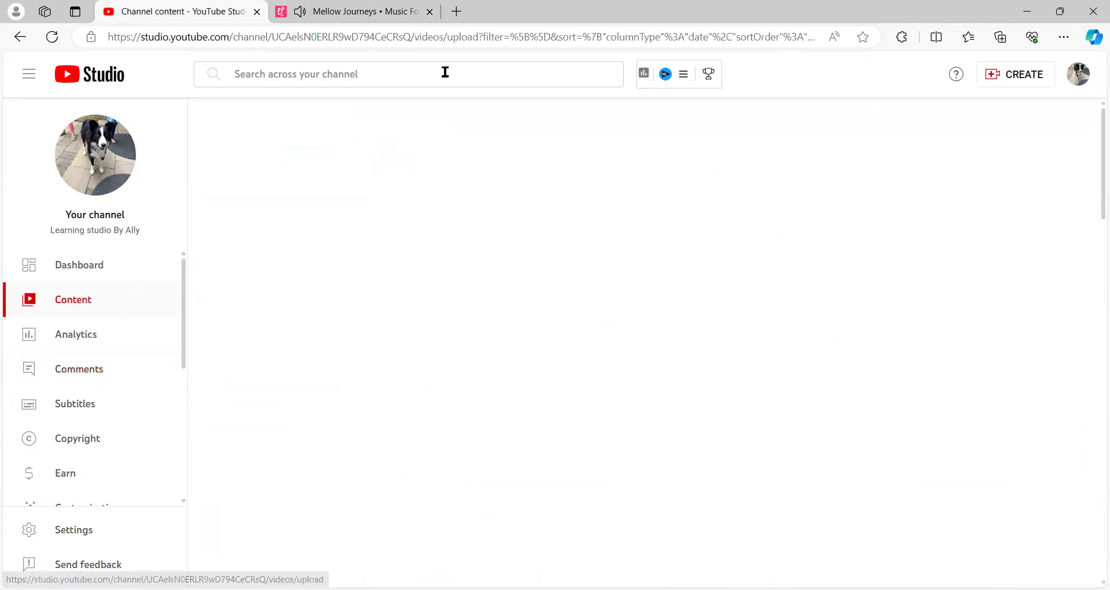
{"action": "left_click", "coordinate": [443, 71]}
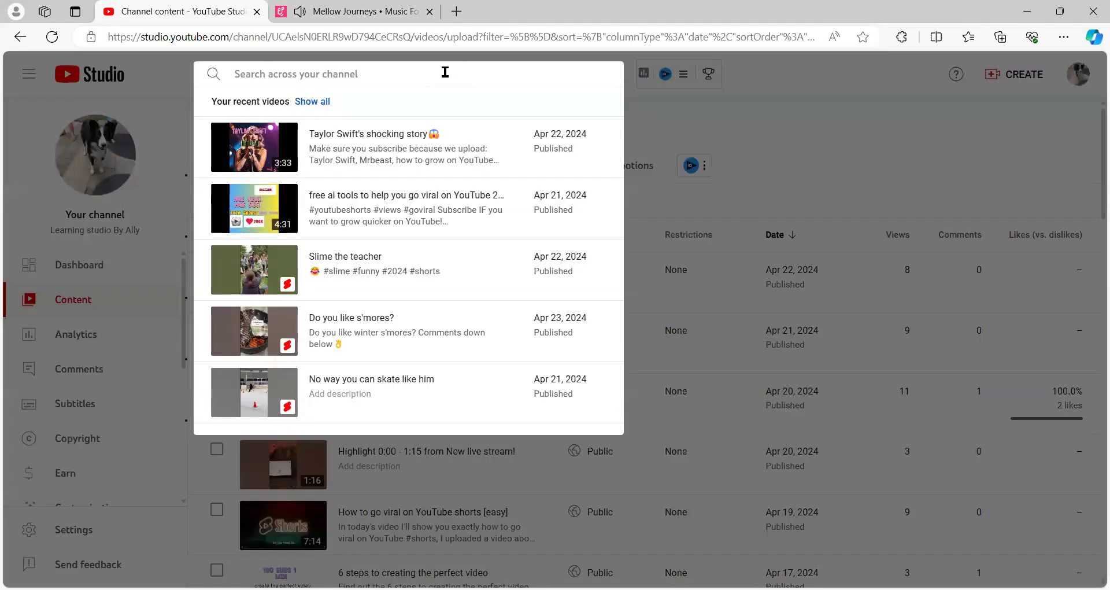
{"action": "type", "text": "empi"}
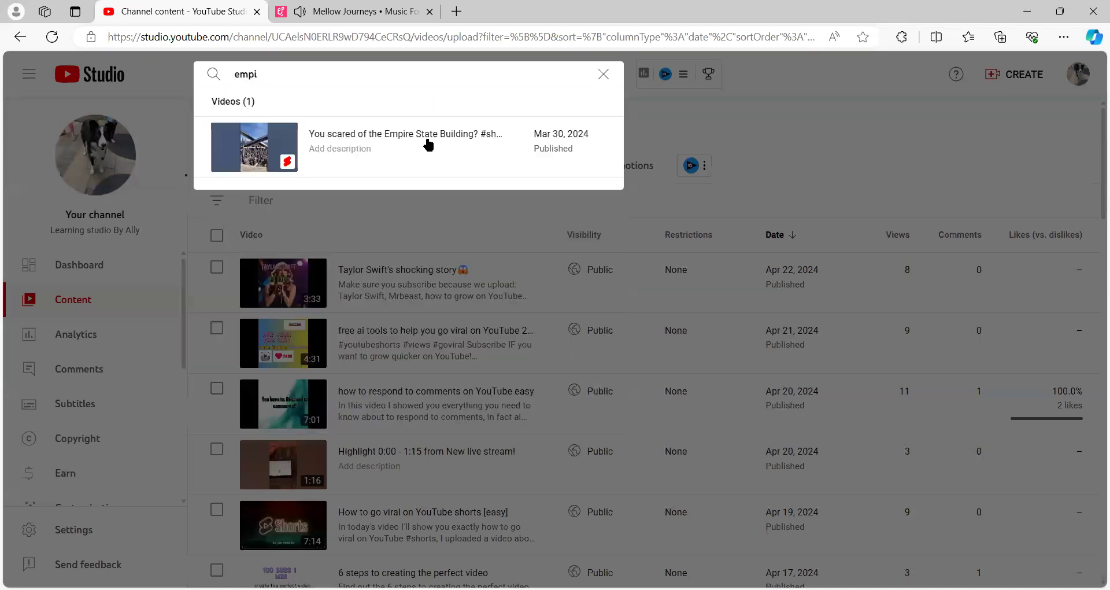
{"action": "mouse_move", "coordinate": [426, 154]}
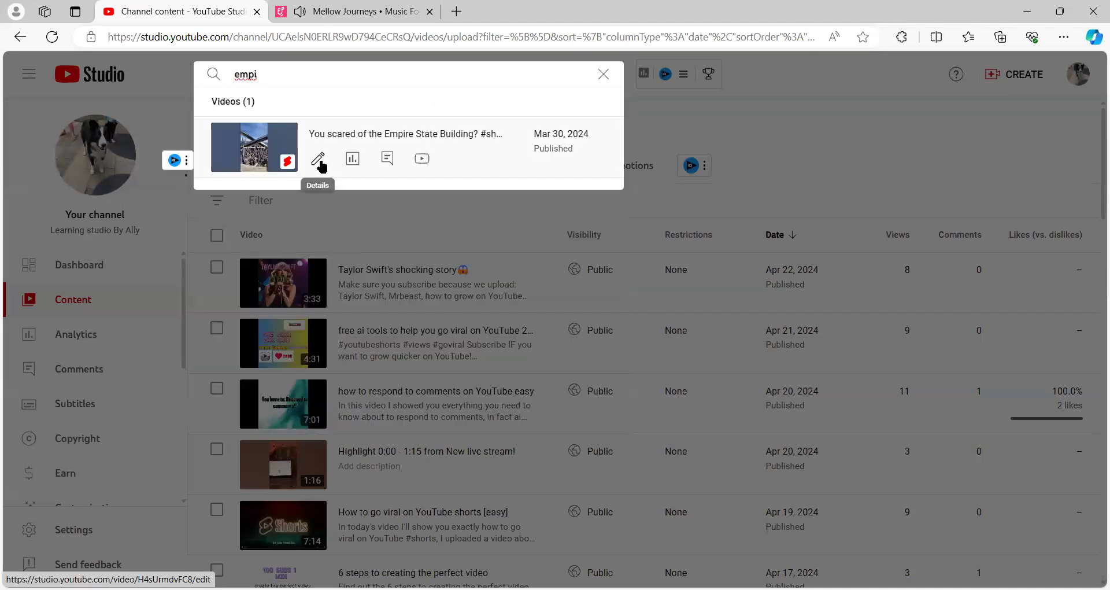
{"action": "left_click", "coordinate": [388, 159]}
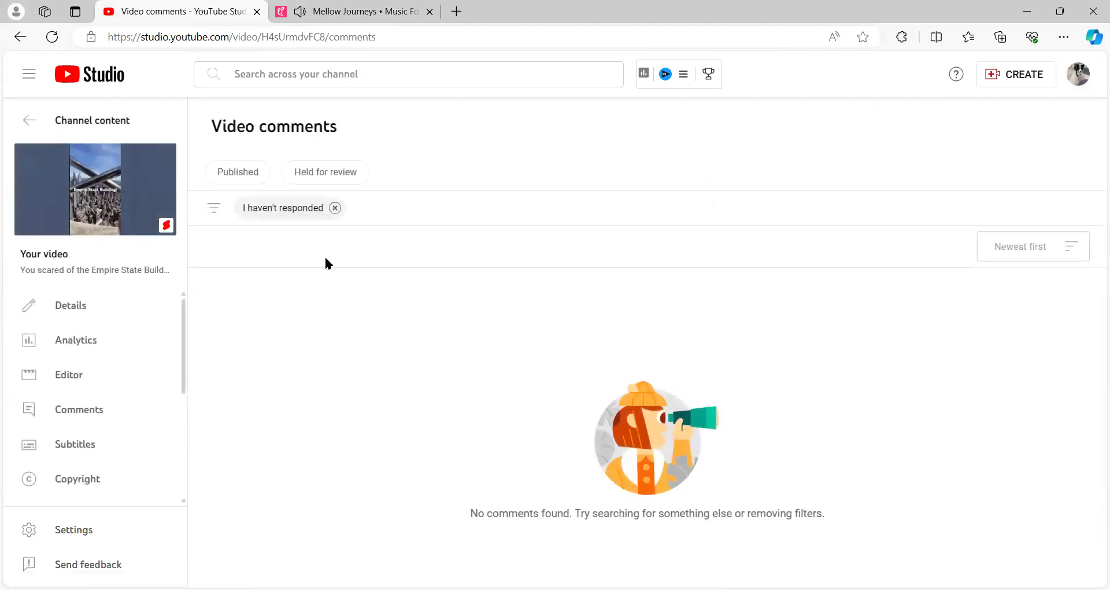
Look through the Empire State Building Short's details and analytics, and check its published and held-for-review comments
{"action": "left_click", "coordinate": [137, 307]}
{"action": "scroll", "coordinate": [428, 319], "scroll_direction": "down", "scroll_amount": 3}
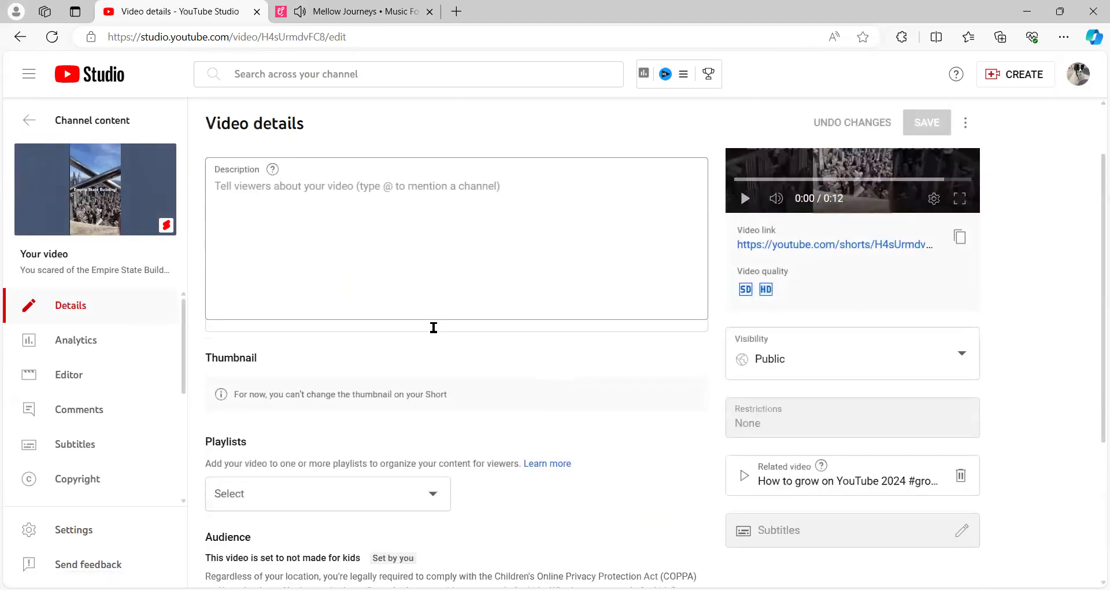
{"action": "left_click", "coordinate": [119, 339]}
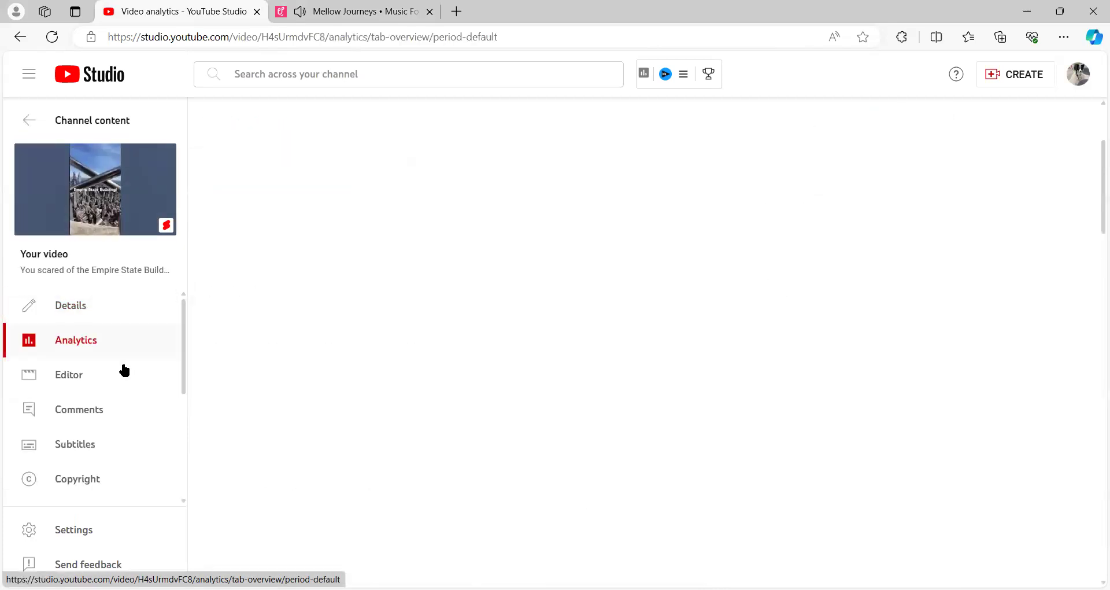
{"action": "left_click", "coordinate": [137, 419]}
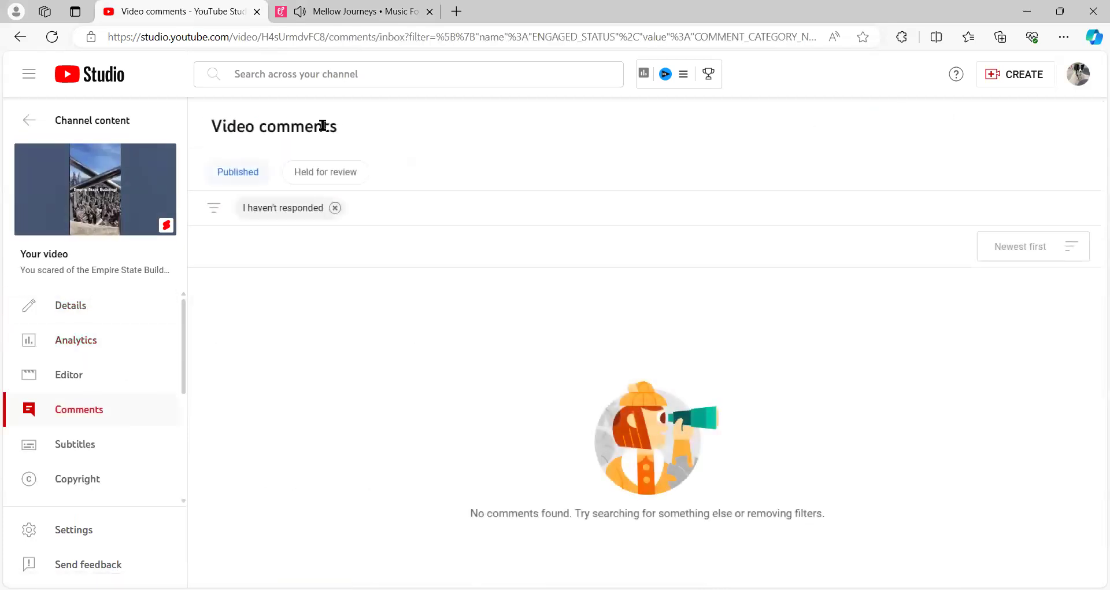
{"action": "left_click", "coordinate": [322, 169]}
{"action": "left_click", "coordinate": [243, 181]}
Close YouTube Studio and load youtube.com in place of the Uppbeat music page
{"action": "left_click", "coordinate": [256, 11]}
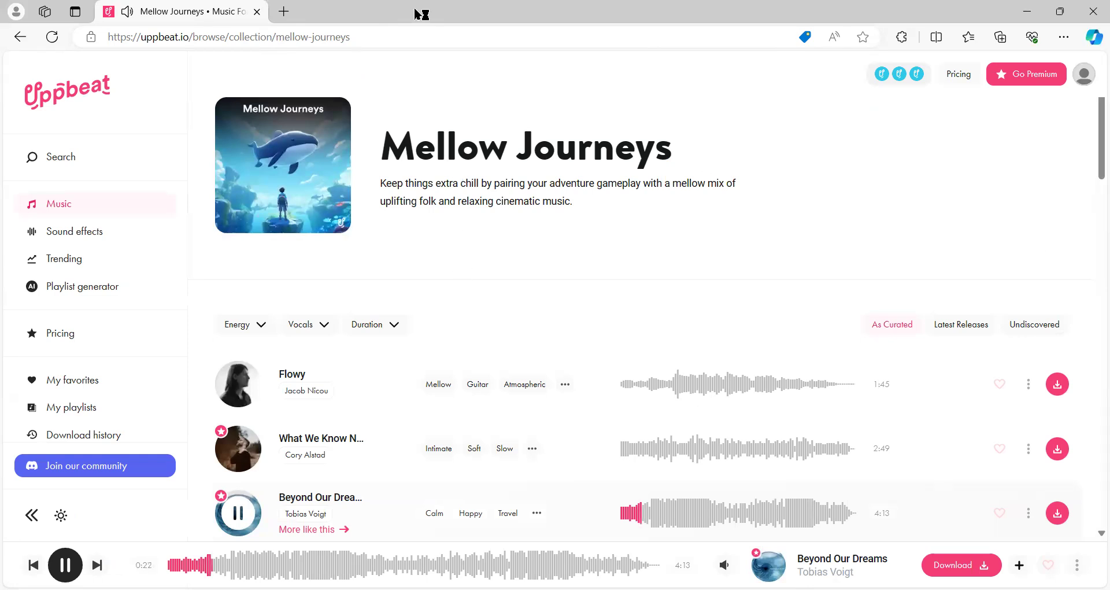
{"action": "key", "text": "ctrl+l"}
{"action": "key", "text": "BackSpace"}
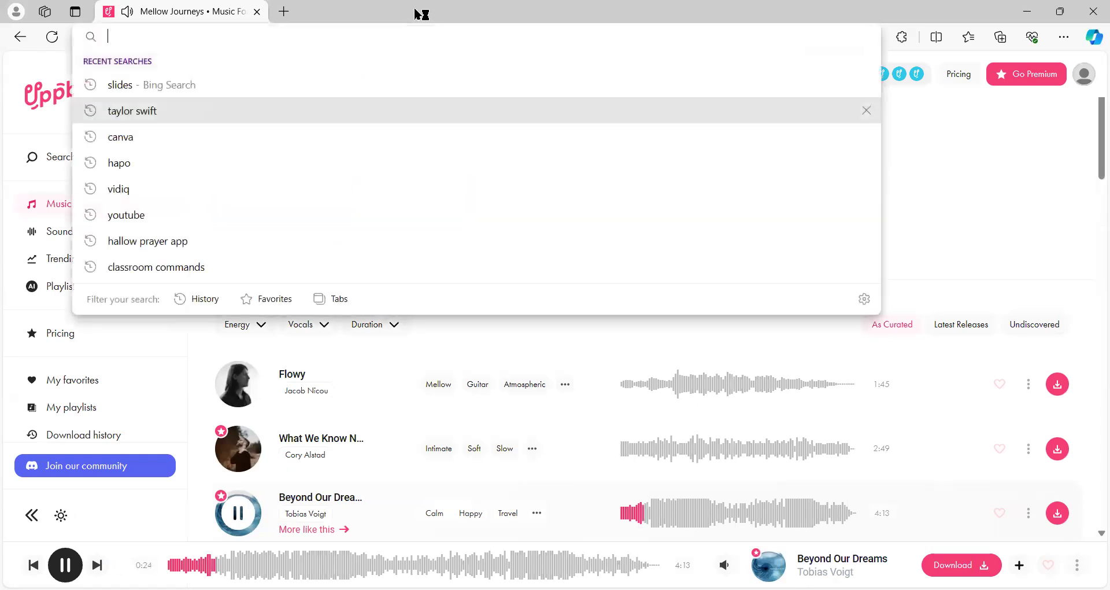
{"action": "type", "text": "youtube.com"}
{"action": "key", "text": "Return"}
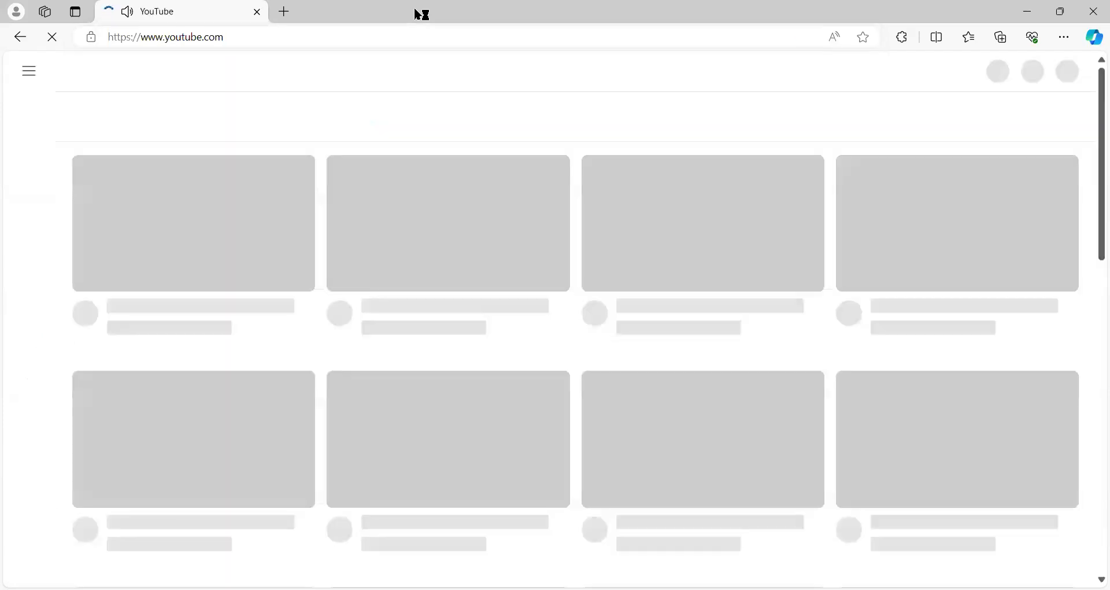